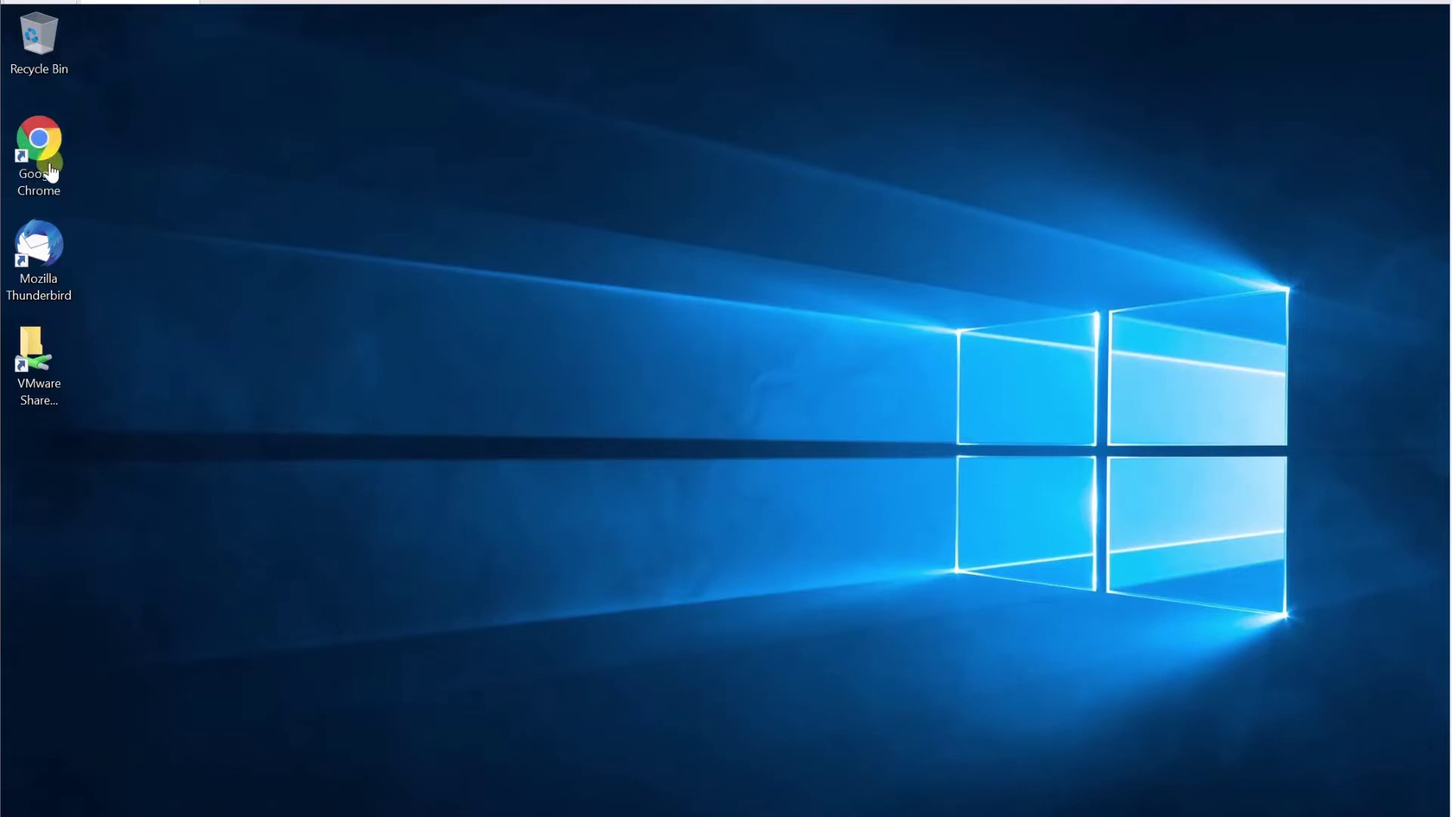
# Open Control Panel's Programs and Features, find and select Google Chrome in the list, then close it.
pyautogui.press('super')
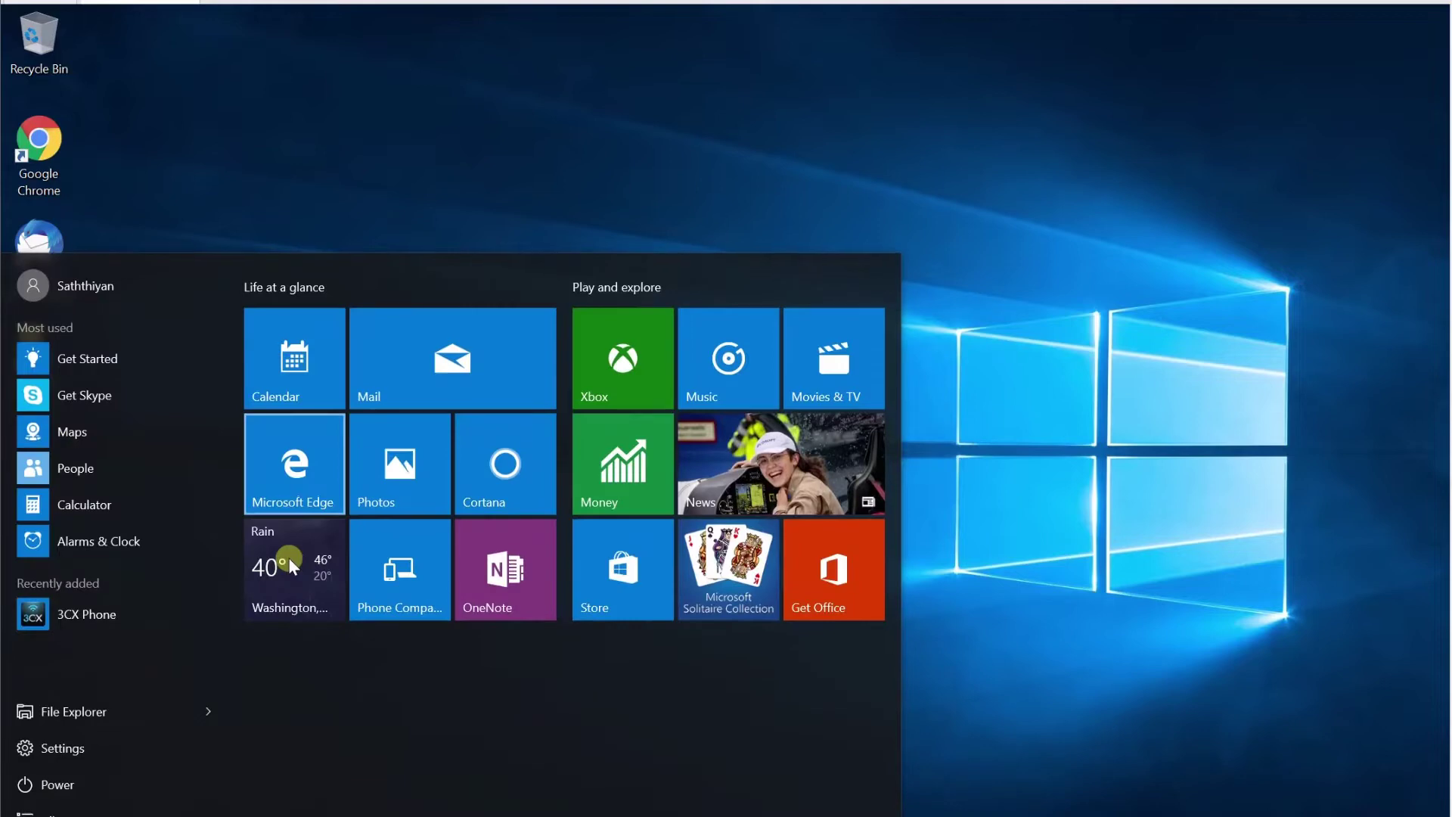
pyautogui.write('conto')
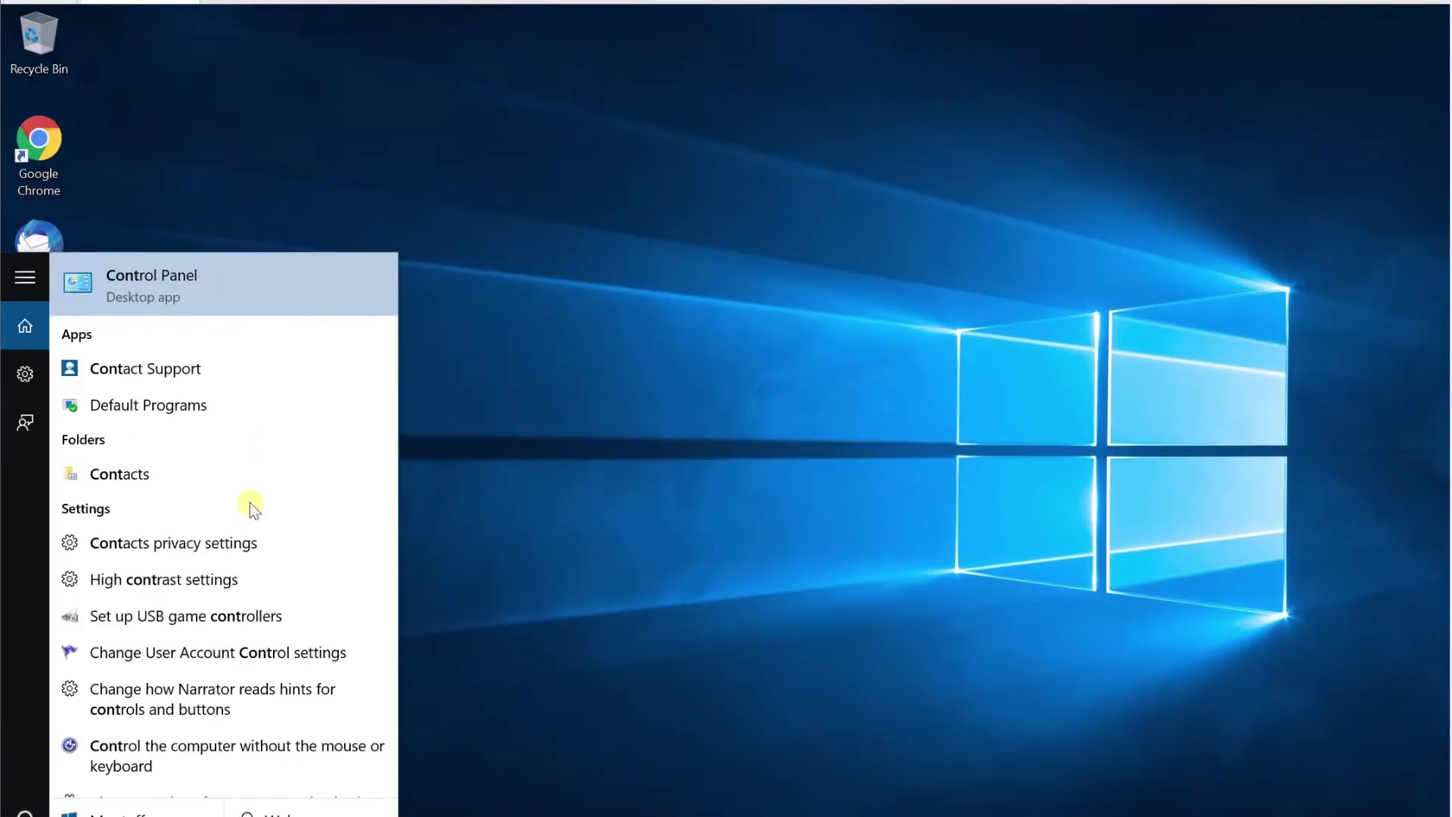
pyautogui.click(203, 291)
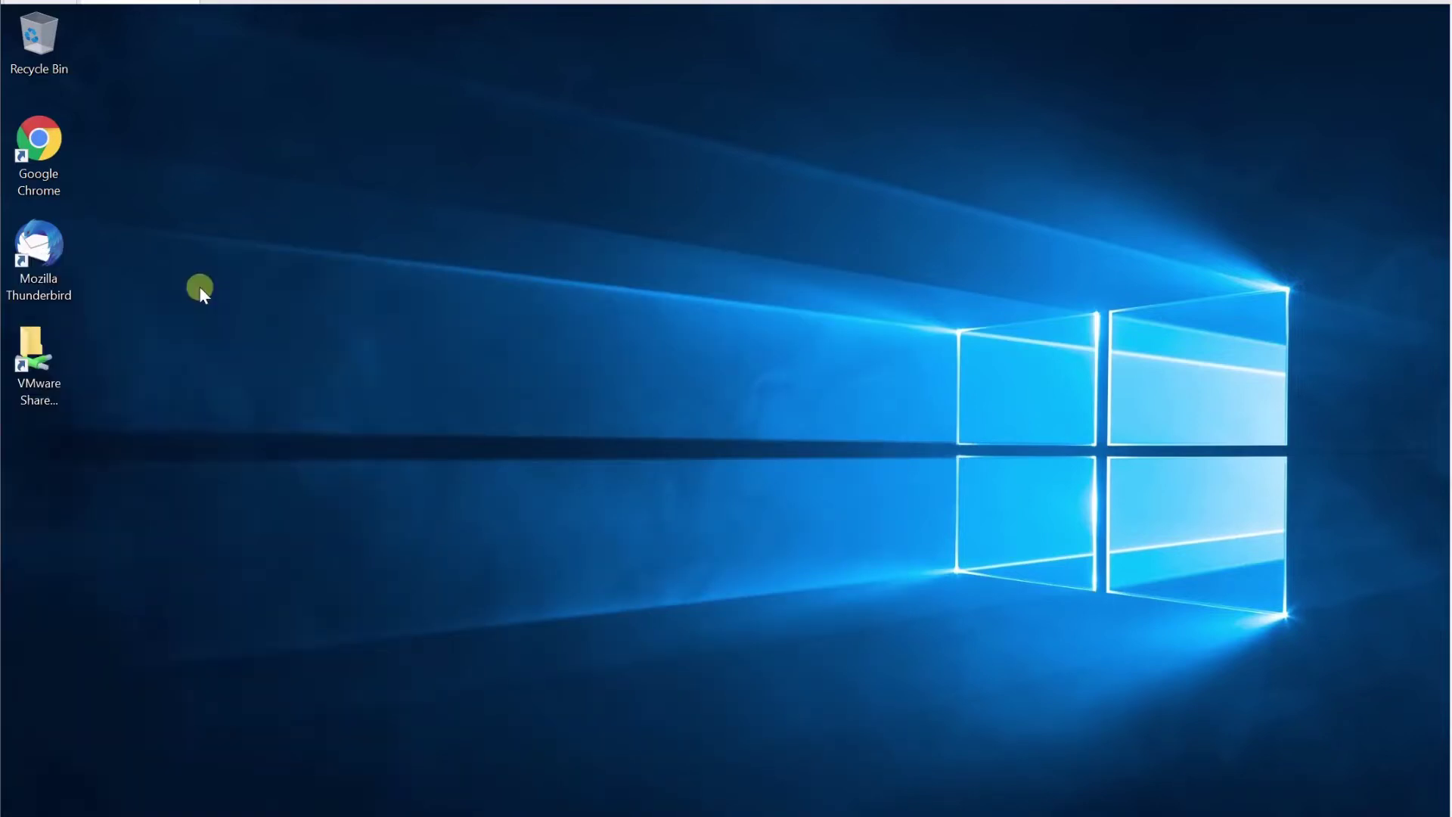
pyautogui.click(469, 519)
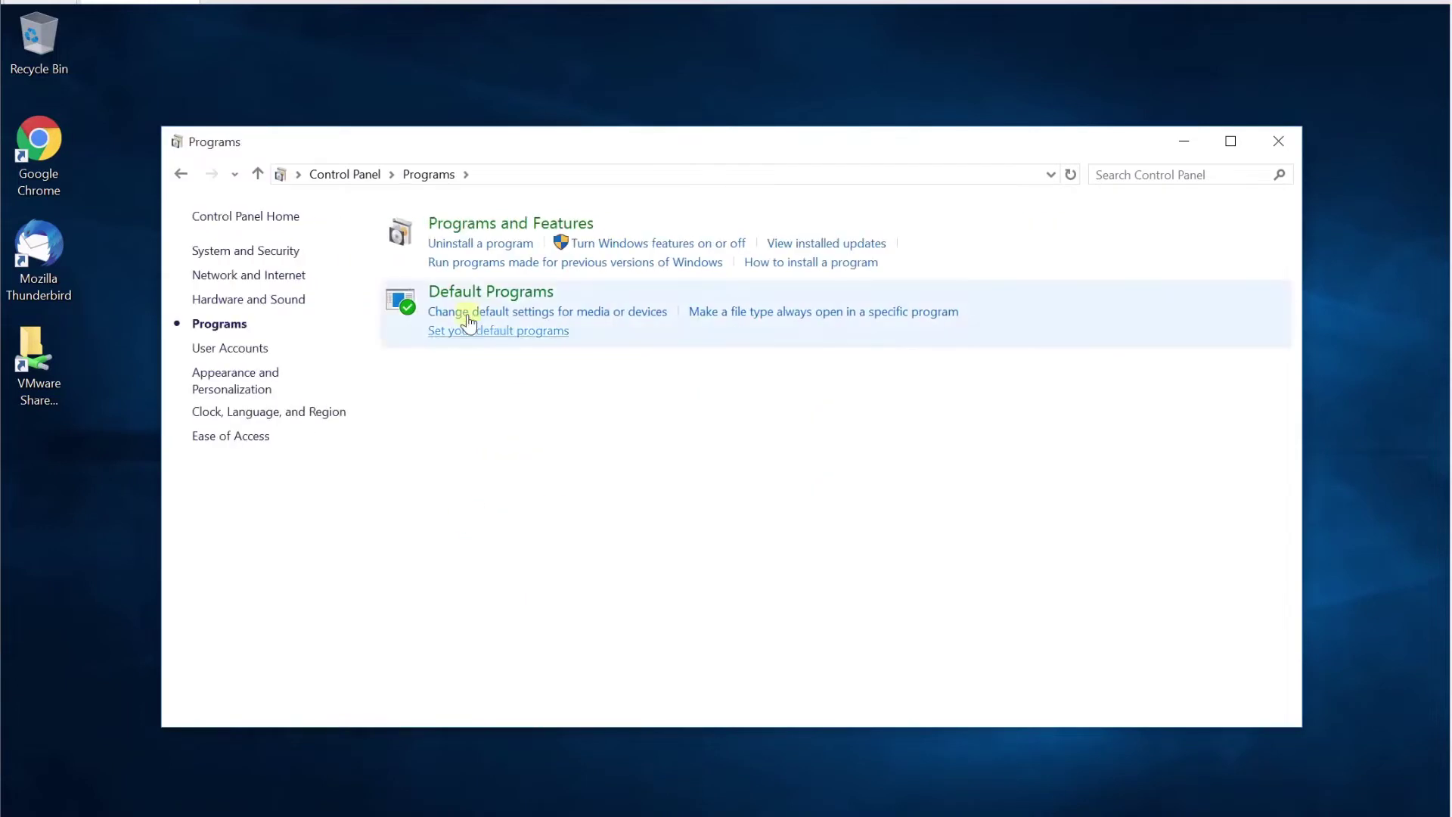
pyautogui.click(463, 225)
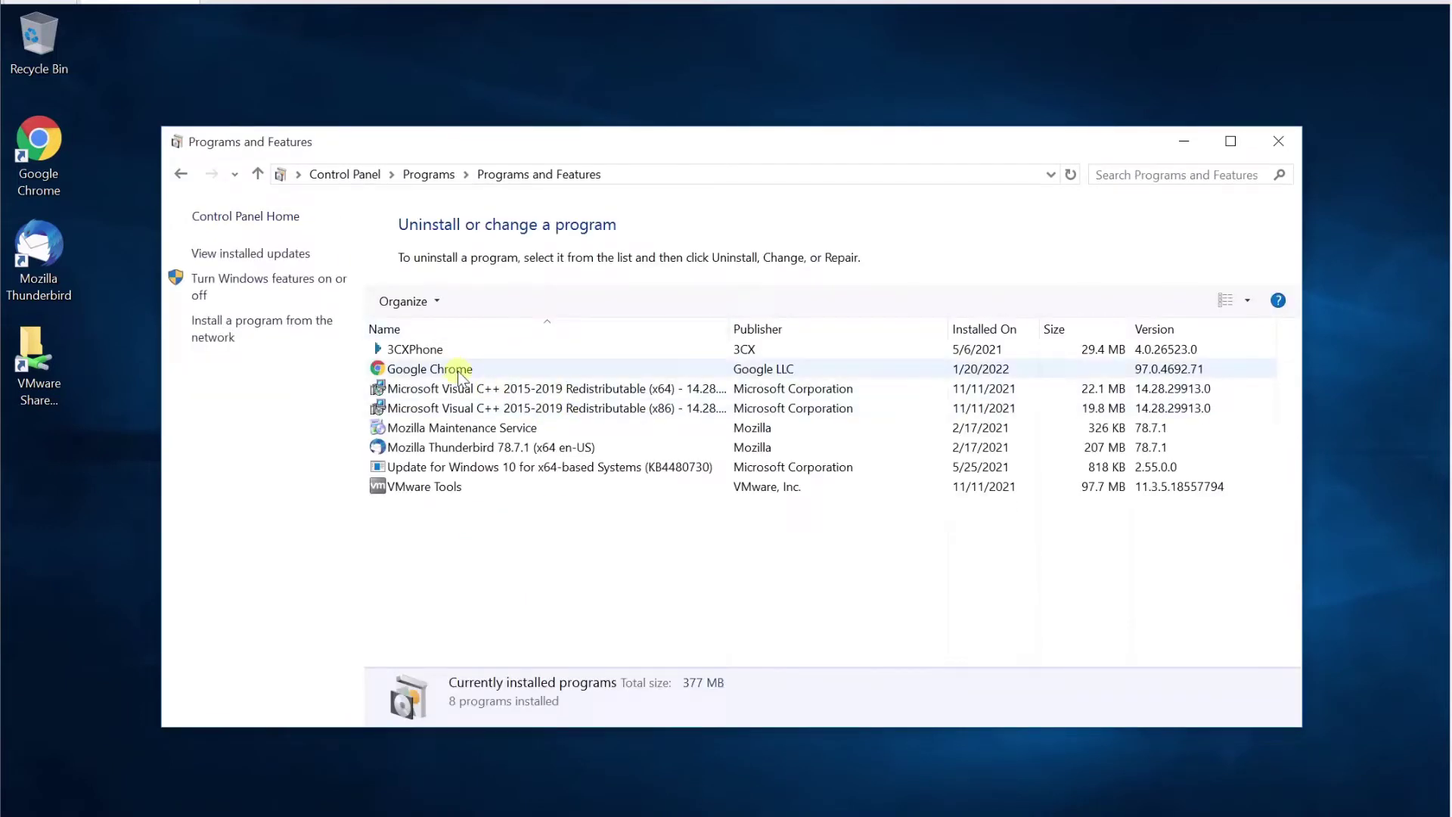
pyautogui.click(463, 370)
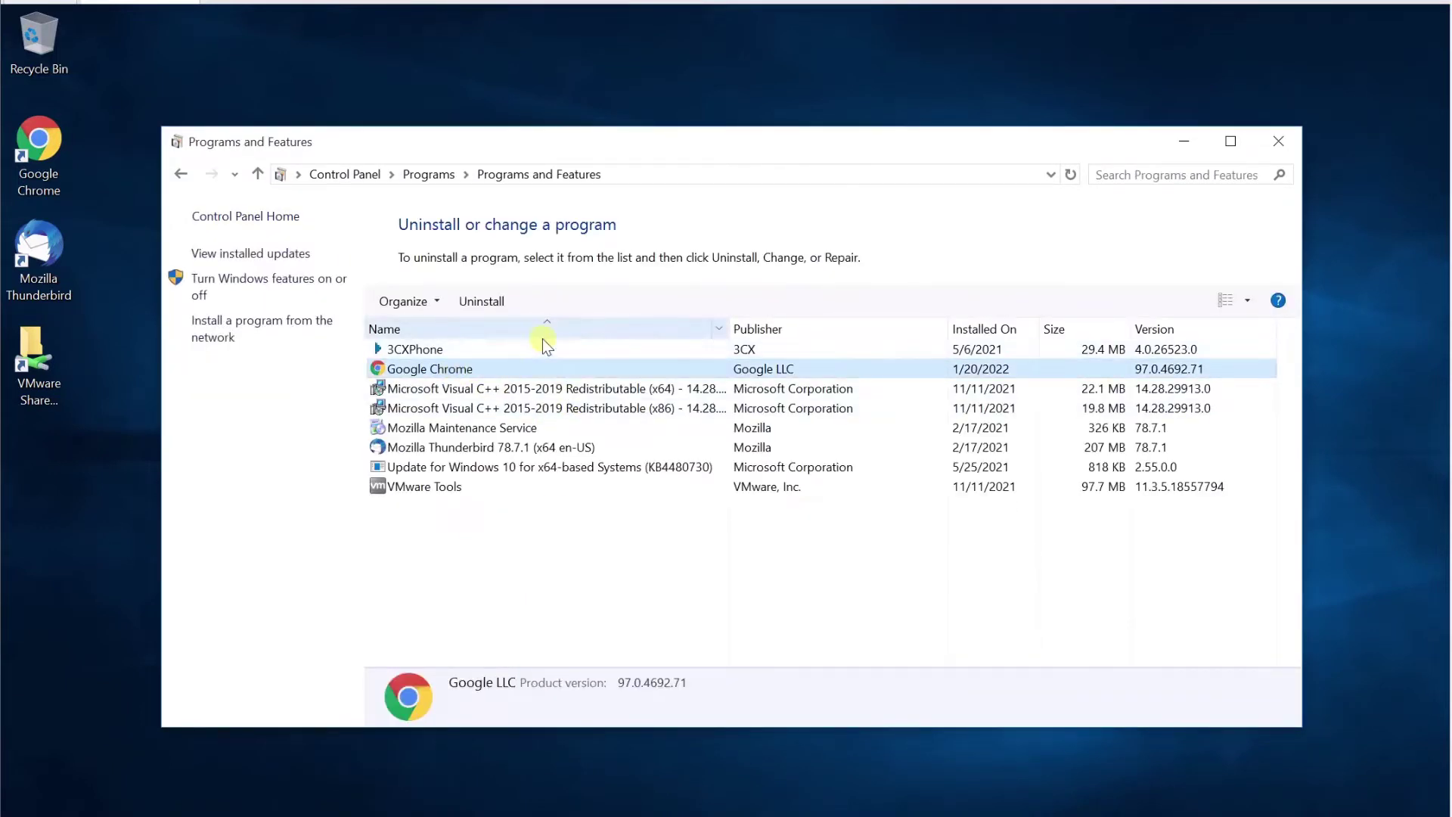
pyautogui.click(1279, 141)
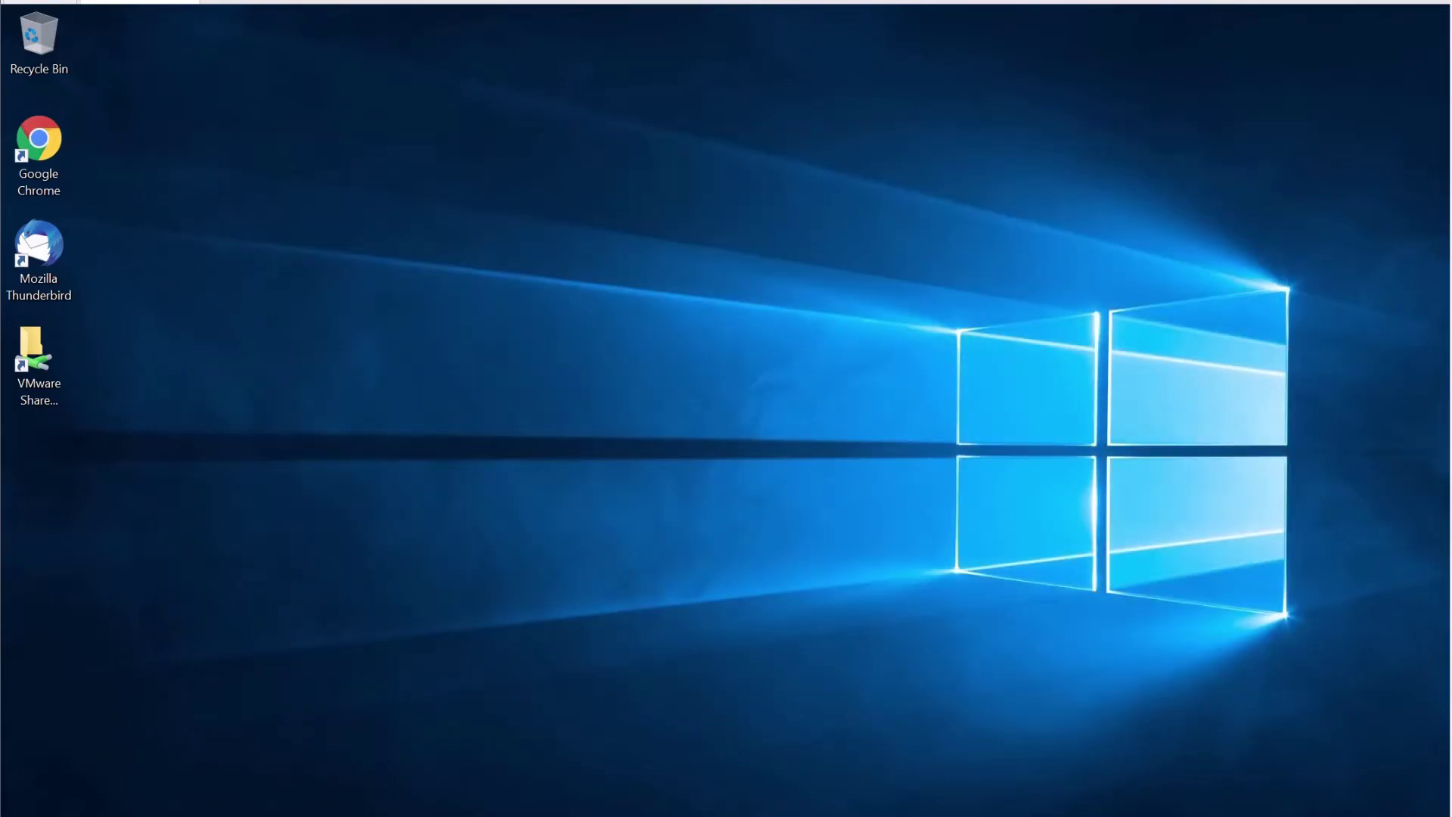
# Open Apps & features, clear the leftover 'ch' filter, scroll to Google Chrome, then minimize Settings.
pyautogui.press('super')
pyautogui.write('app')
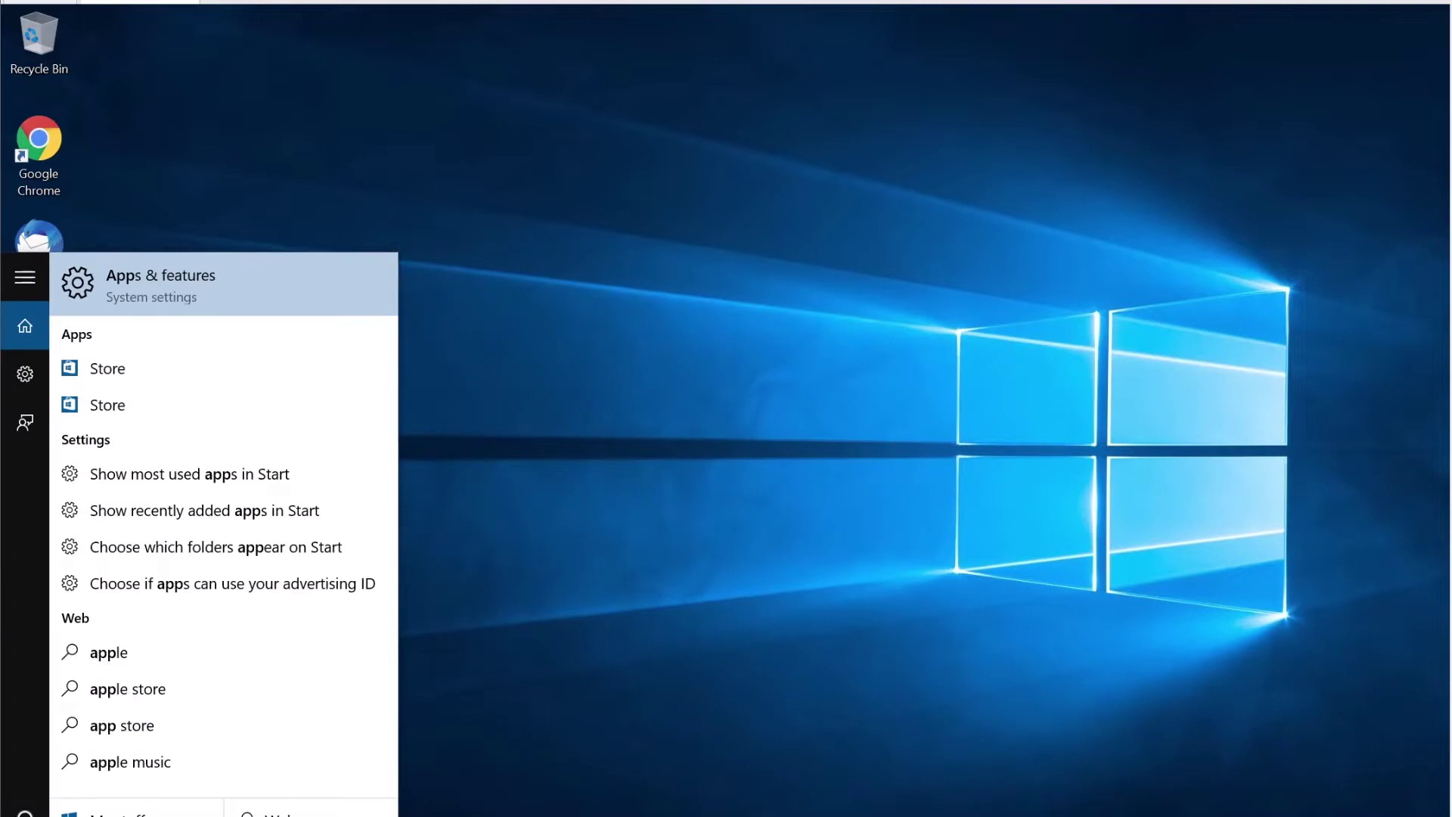
pyautogui.click(203, 292)
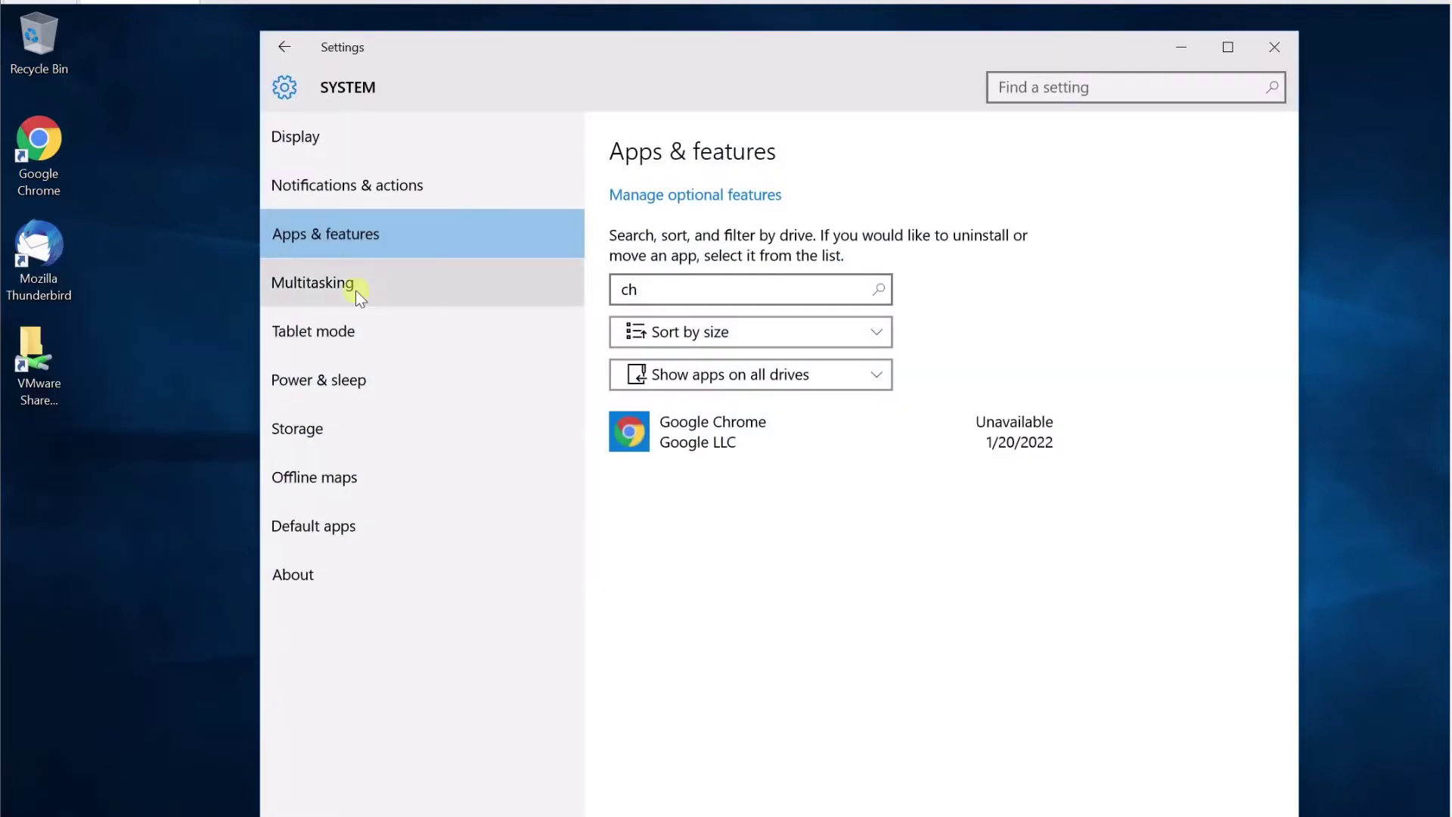
pyautogui.moveTo(655, 290); pyautogui.dragTo(631, 293)
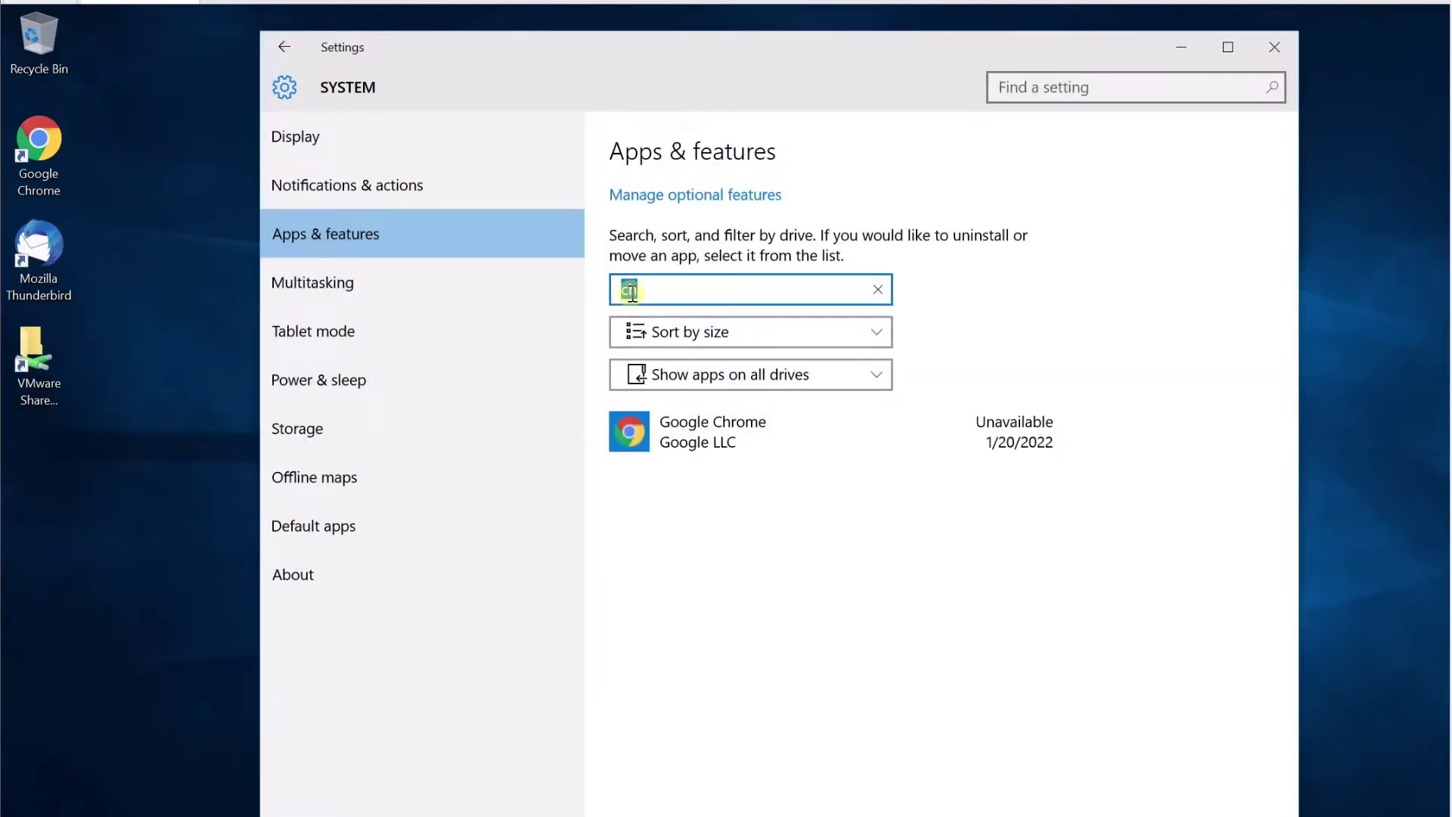
pyautogui.press('BackSpace')
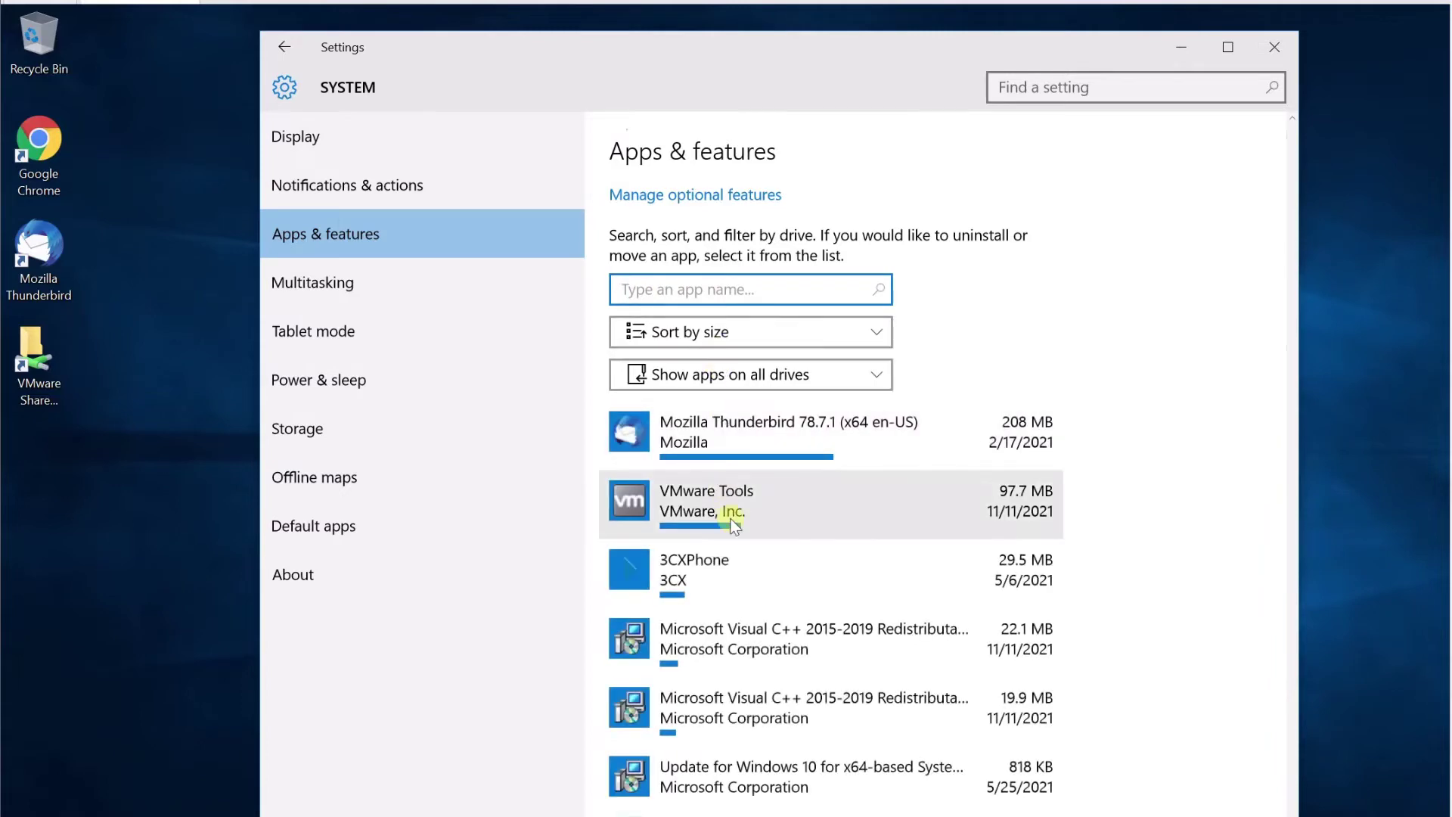
pyautogui.scroll(-12, 734, 529)
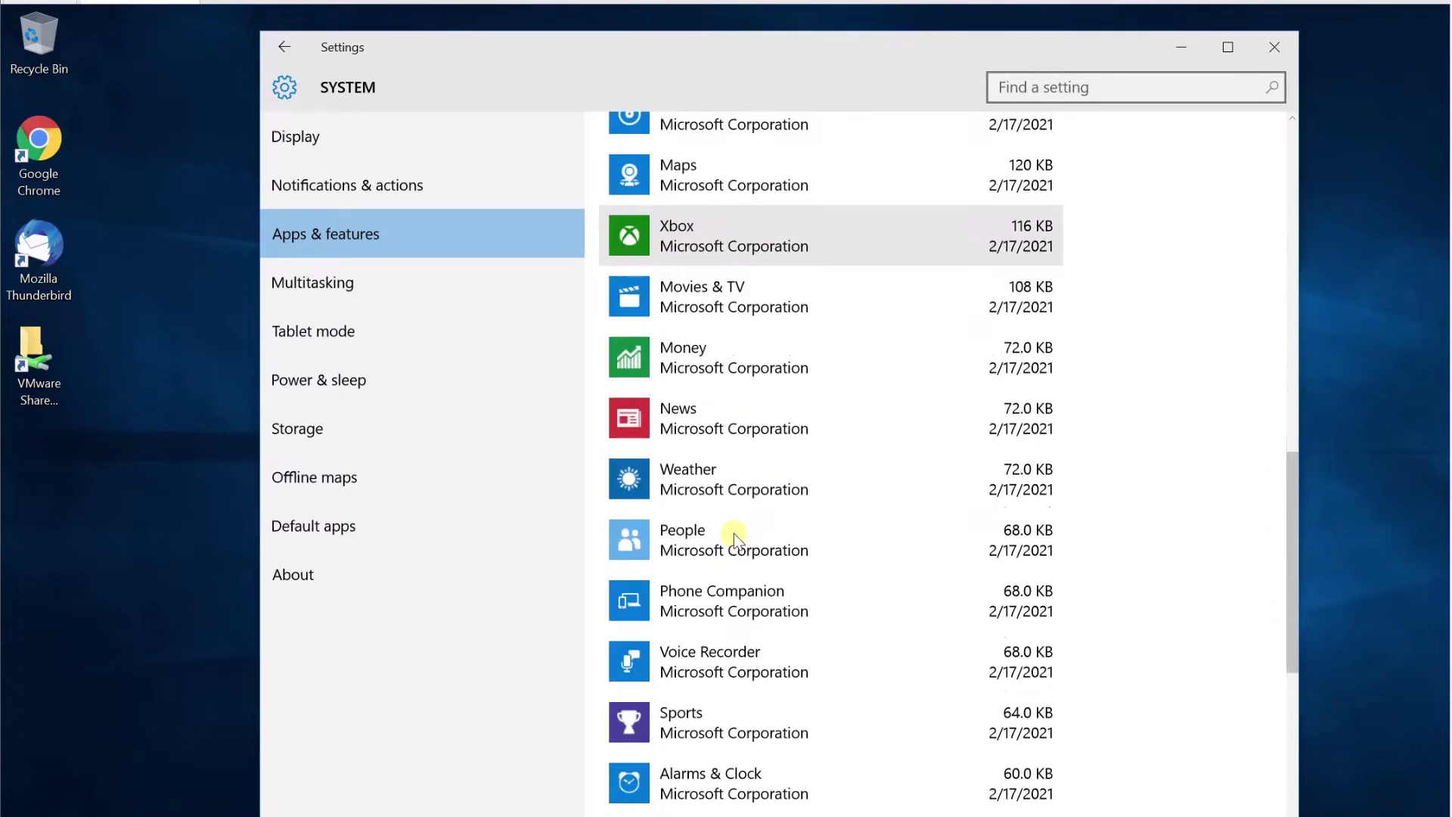
pyautogui.scroll(-6, 734, 534)
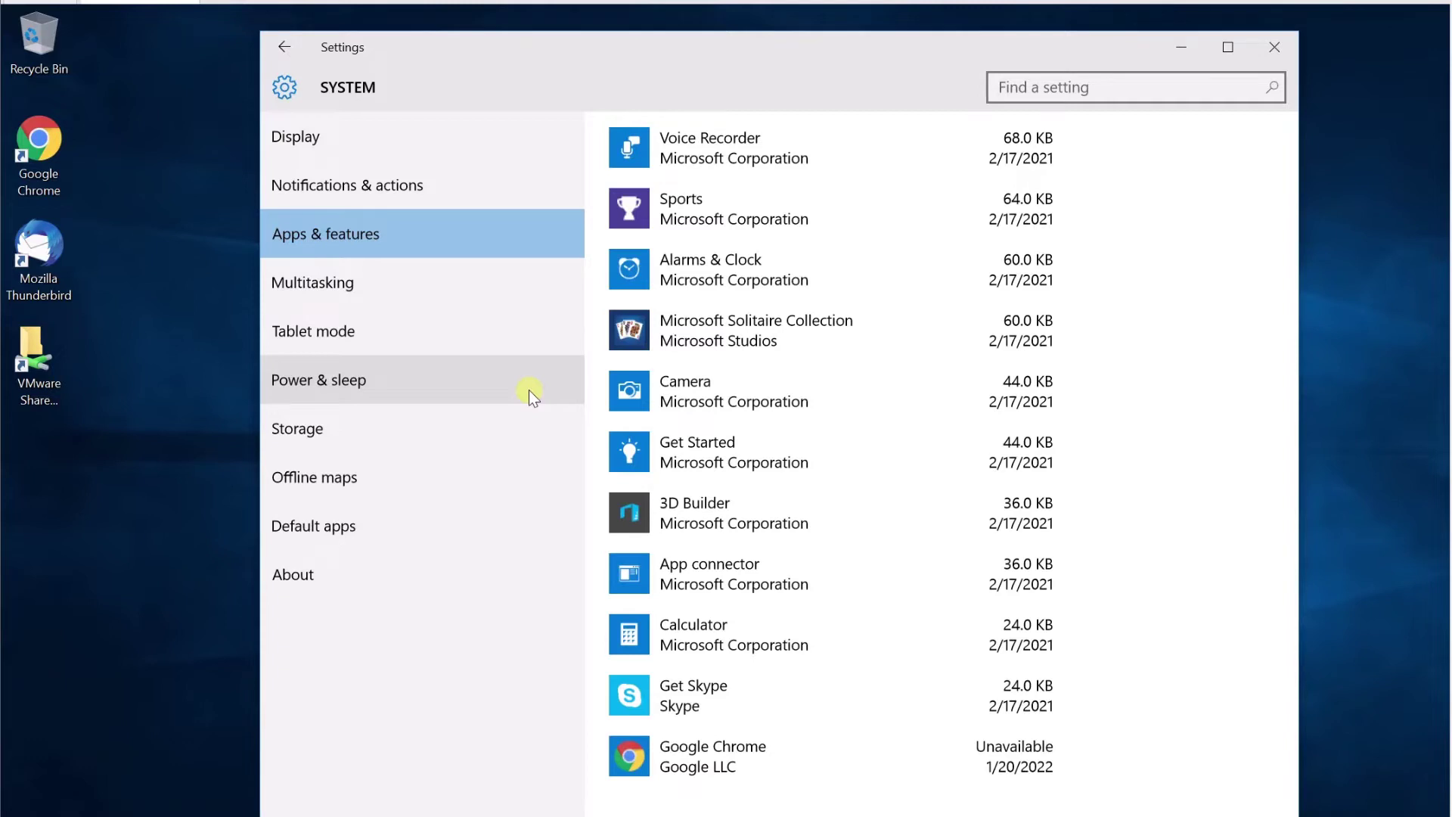
pyautogui.click(1186, 56)
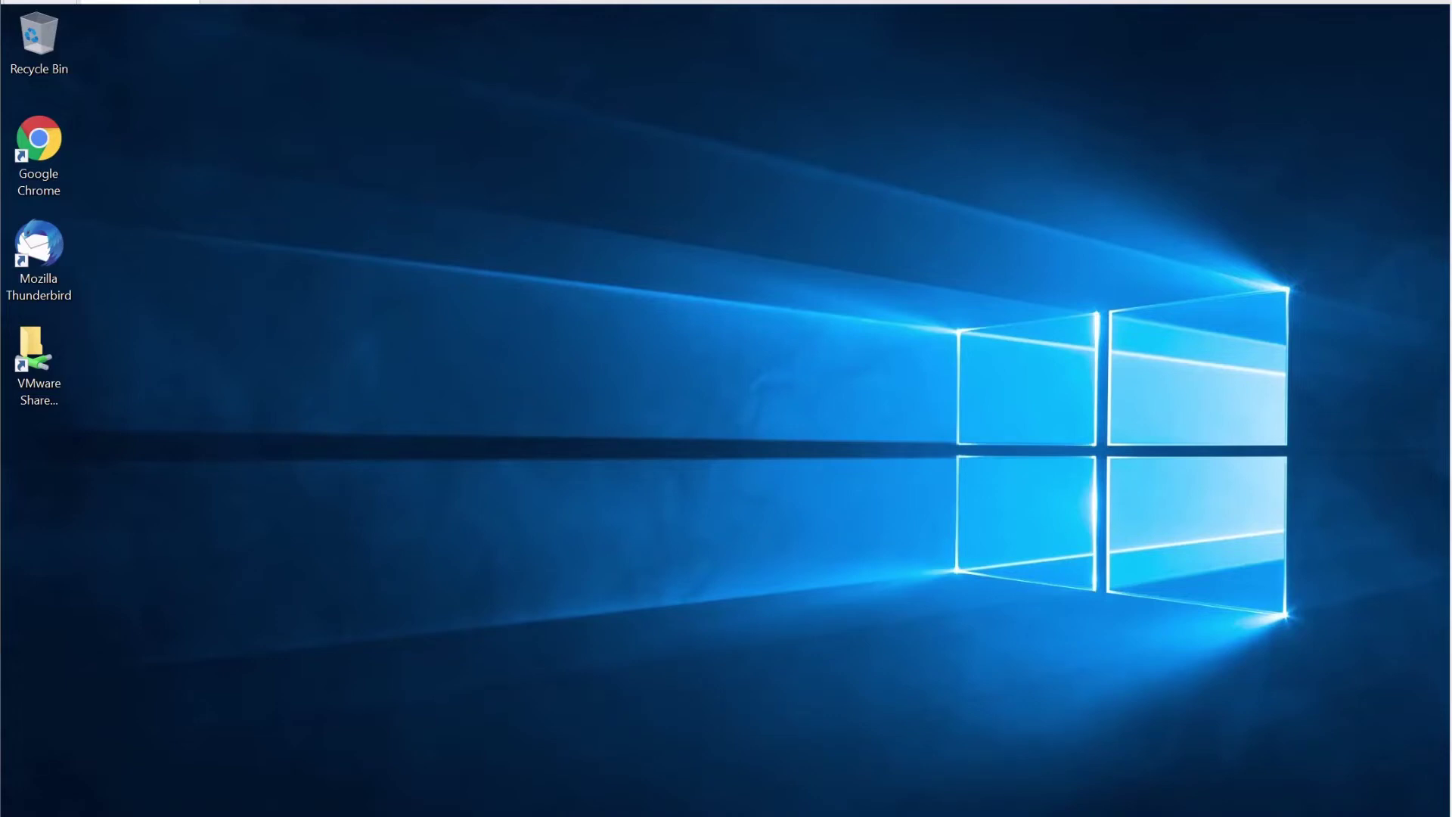
# Restore and reposition Registry Editor, then expand HKEY_LOCAL_MACHINE to show SOFTWARE's subkeys.
pyautogui.click(673, 764)
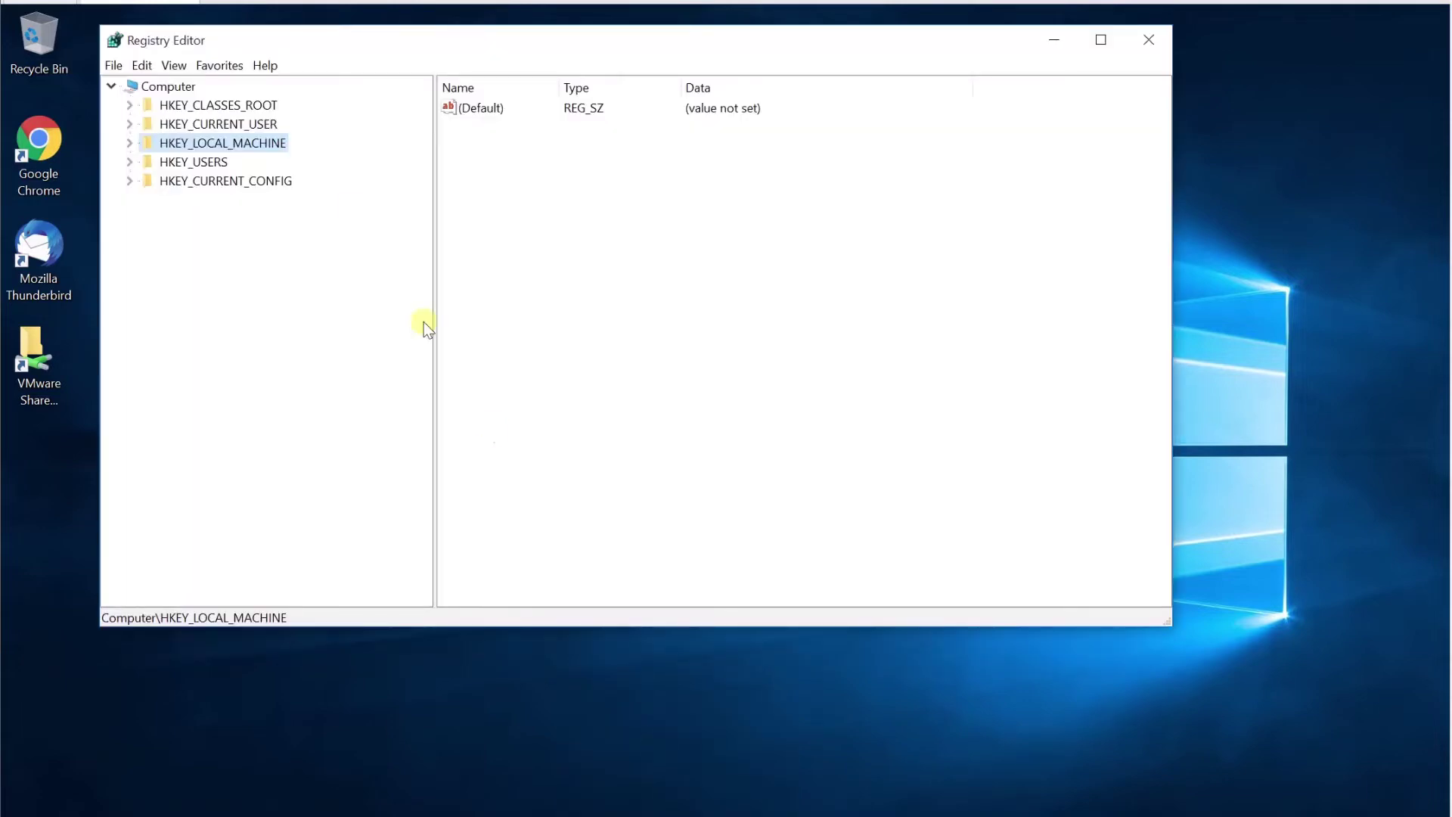
pyautogui.moveTo(261, 38); pyautogui.dragTo(310, 76)
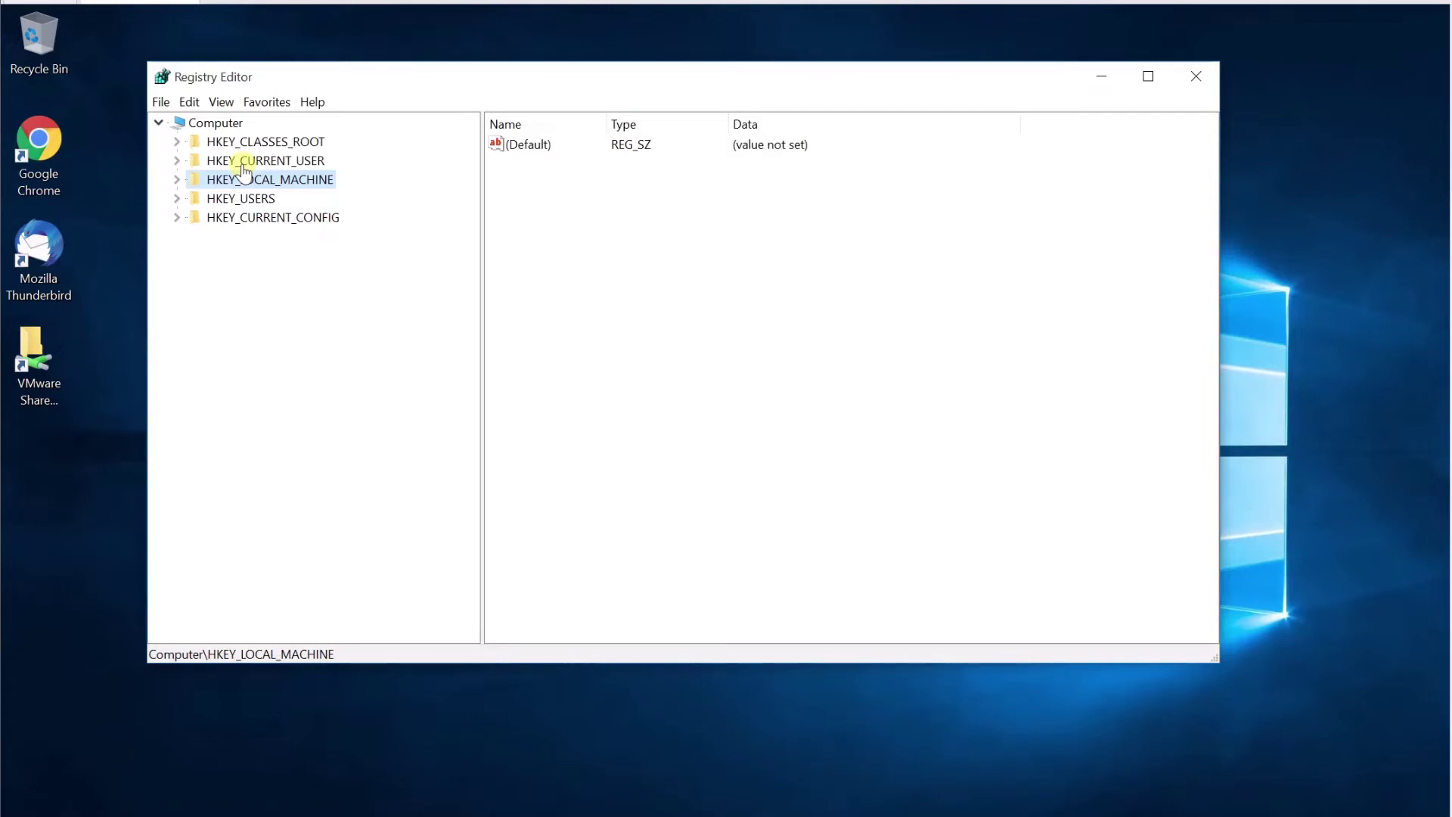
pyautogui.click(176, 179)
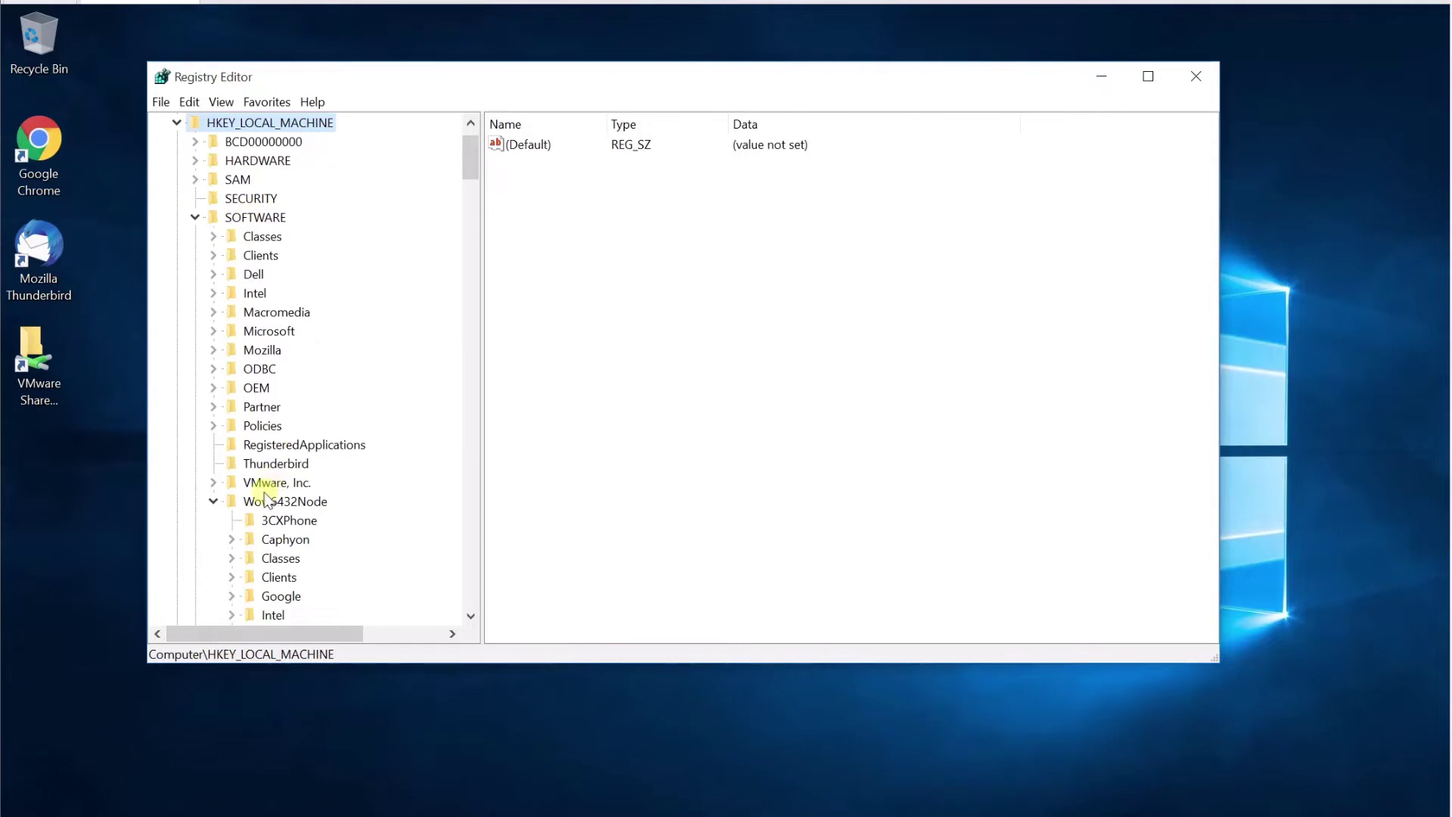
# Expand SOFTWARE\Microsoft\Windows\CurrentVersion in the HKEY_LOCAL_MACHINE tree.
pyautogui.click(213, 330)
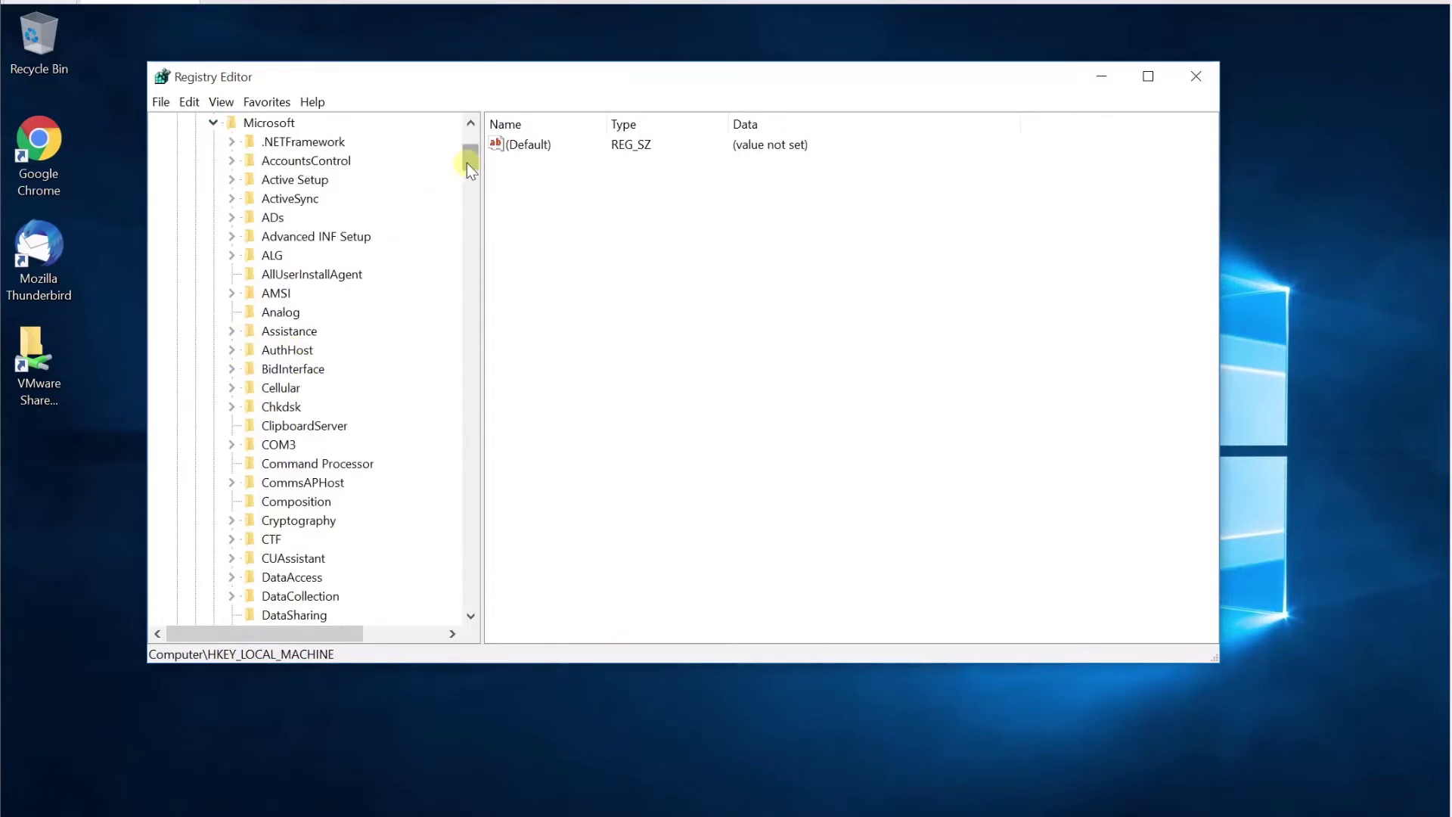
pyautogui.moveTo(474, 160); pyautogui.dragTo(471, 314)
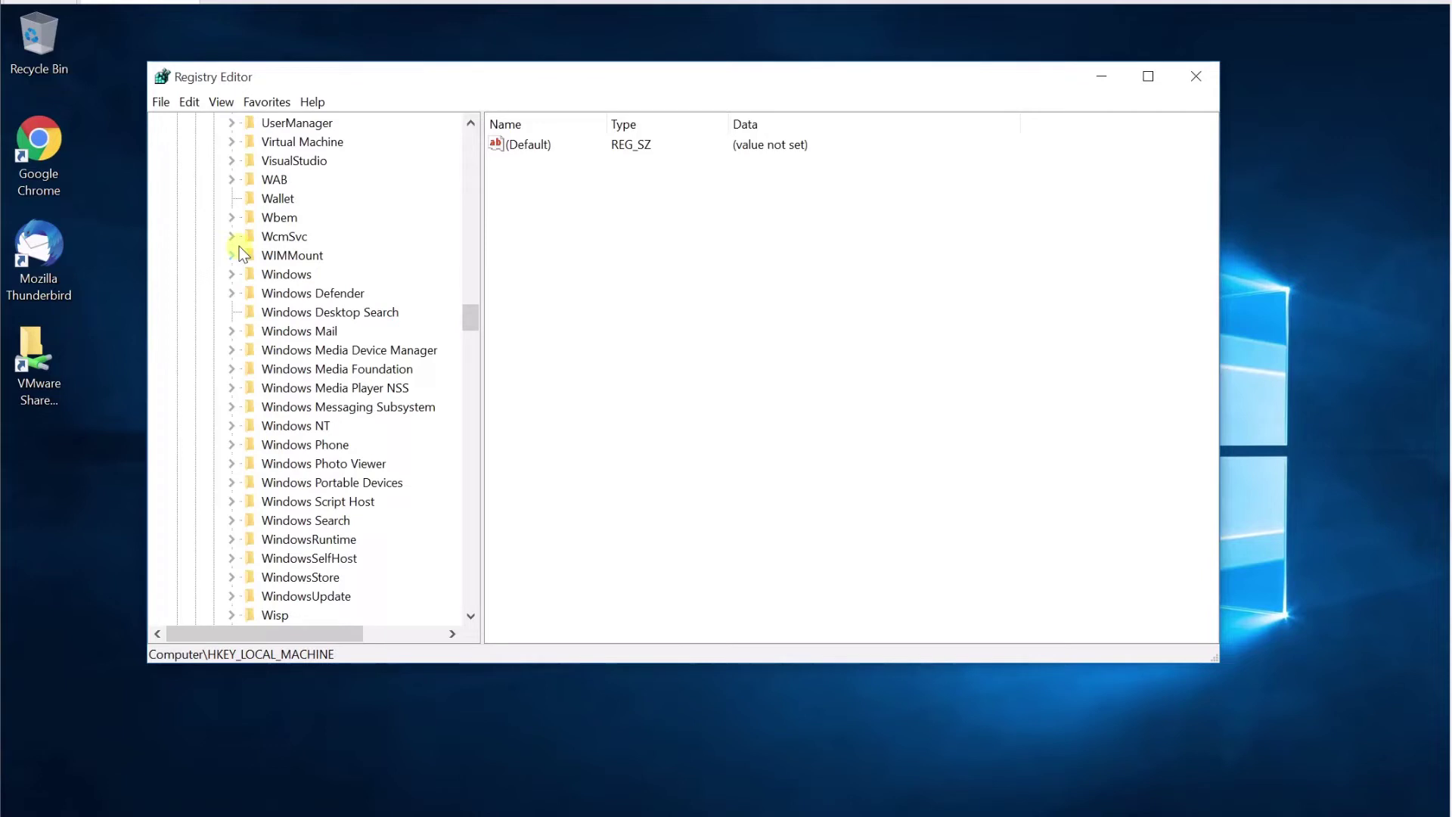
pyautogui.click(231, 274)
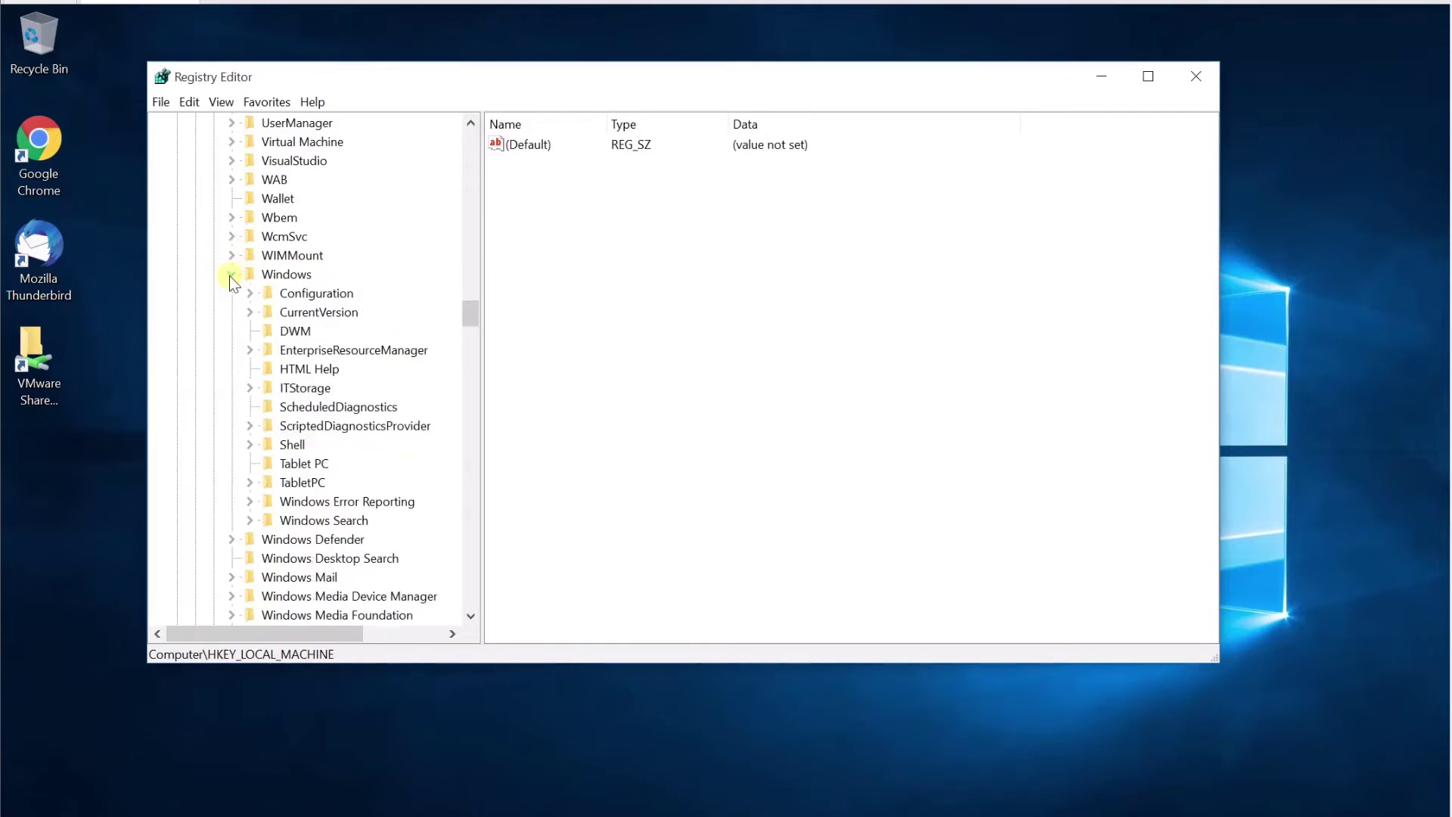
pyautogui.click(251, 312)
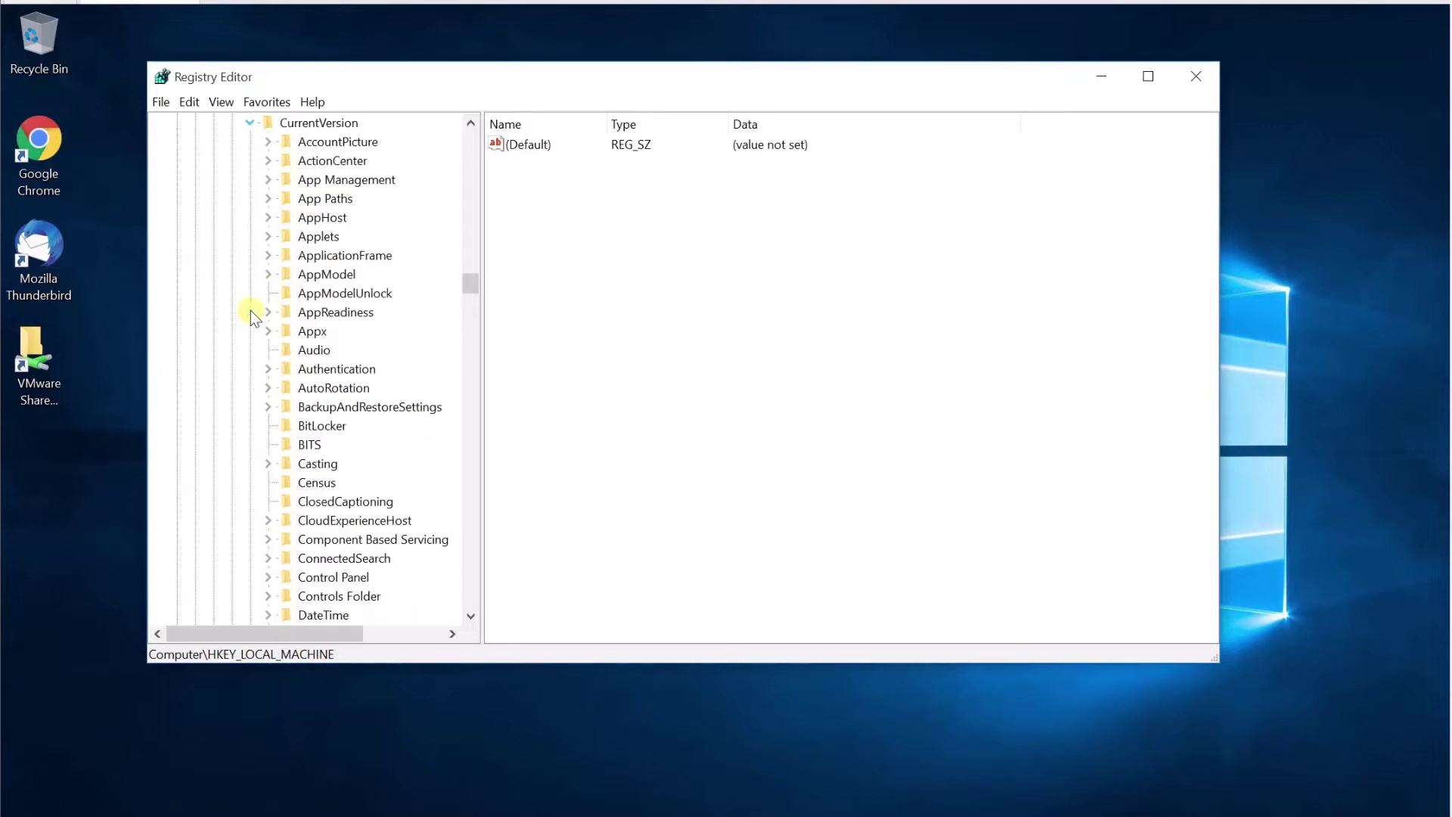
# Scroll down to CurrentVersion's Uninstall key, expand it to list program entries, and scroll back up.
pyautogui.scroll(-2, 302, 522)
pyautogui.scroll(-5, 299, 530)
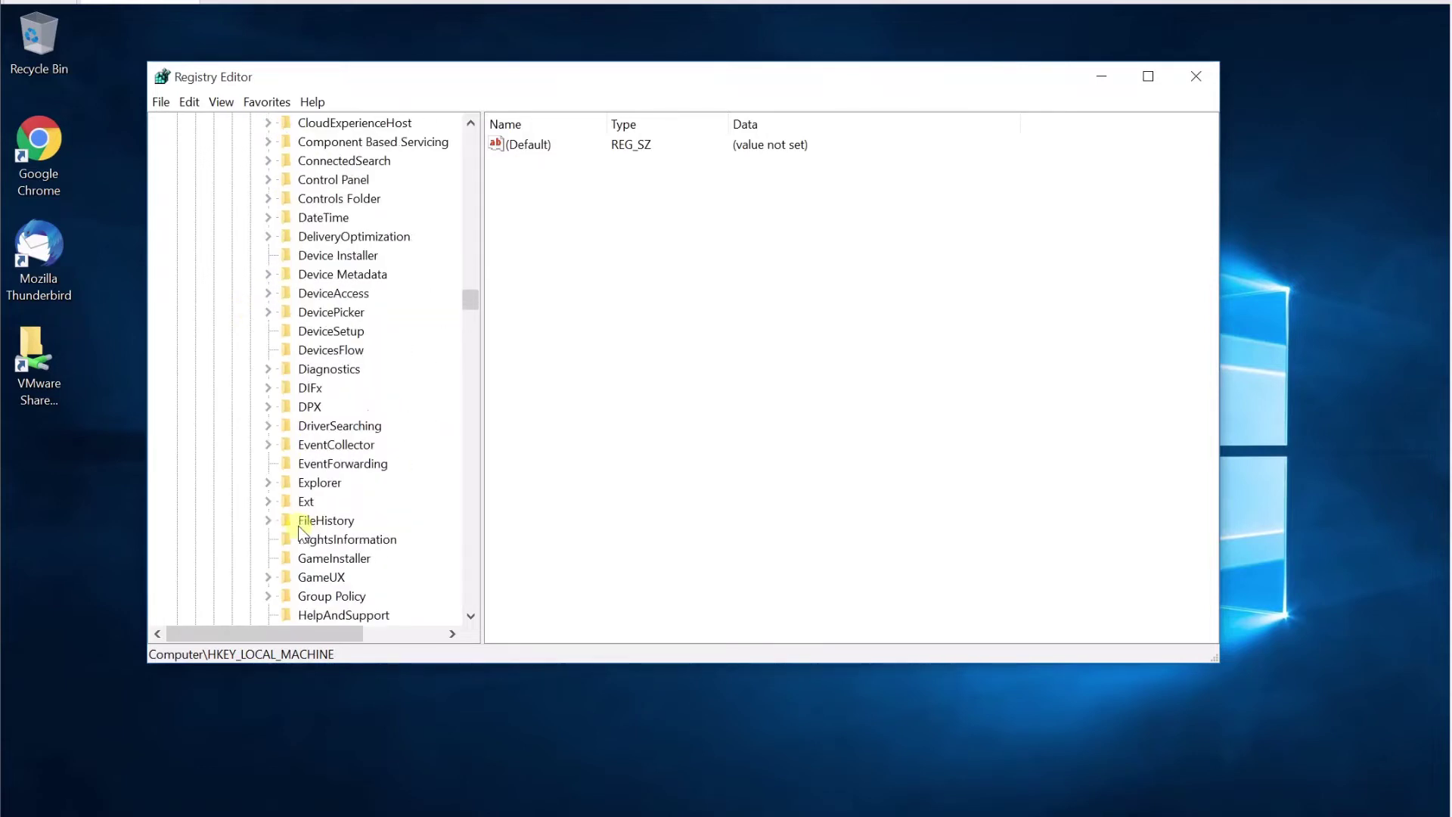
pyautogui.scroll(-6, 300, 529)
pyautogui.scroll(-6, 300, 529)
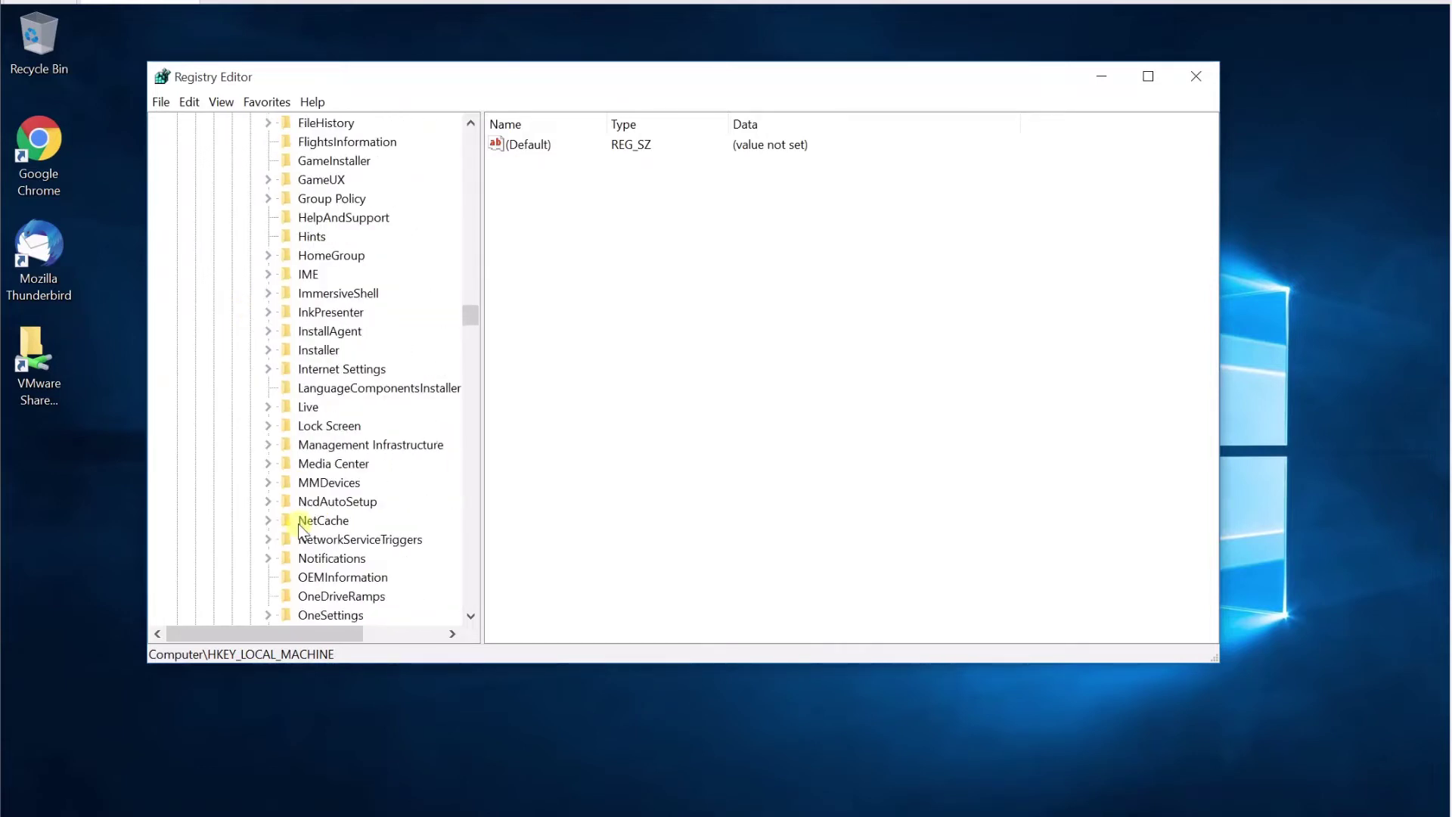
pyautogui.scroll(-11, 298, 520)
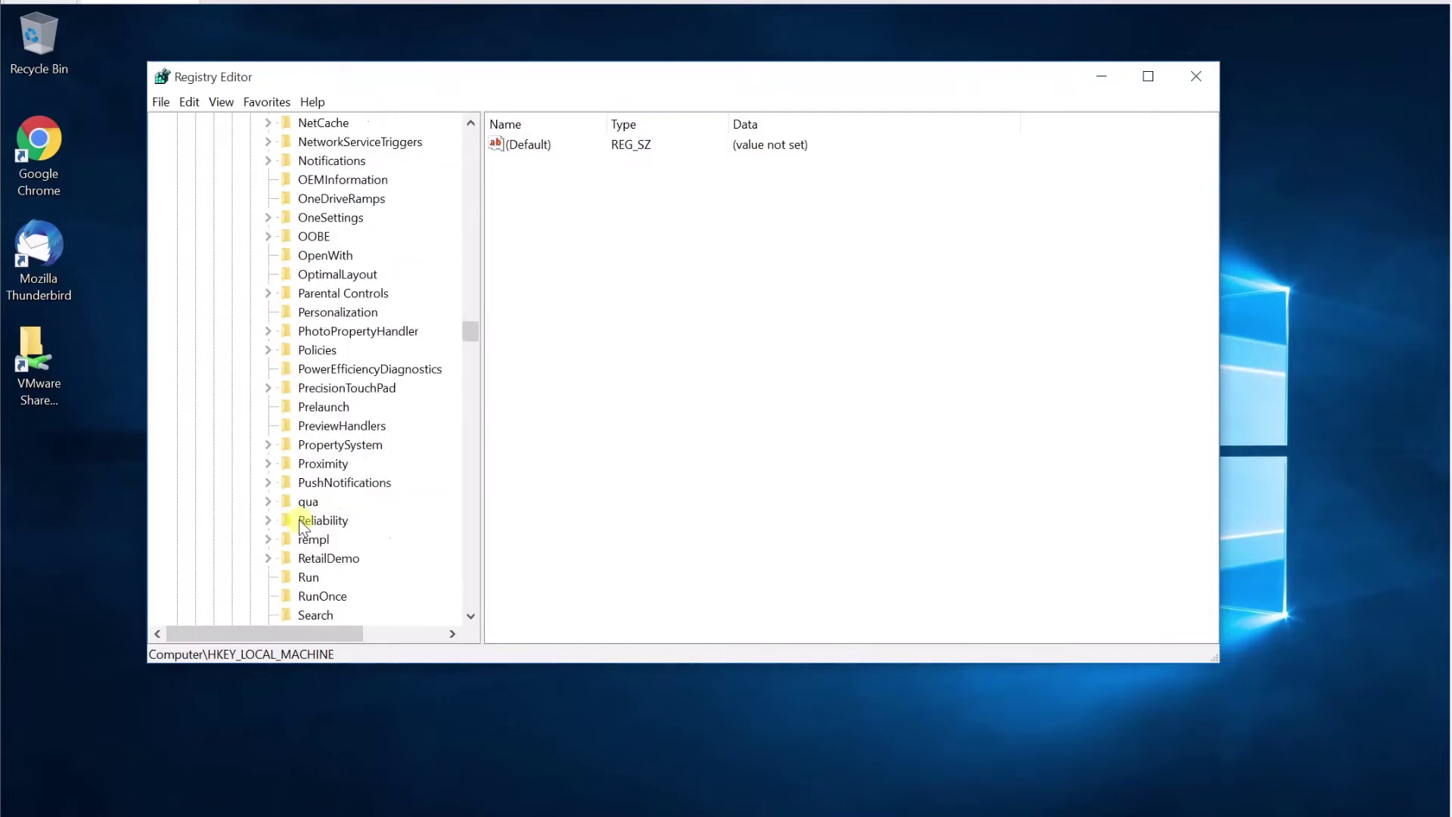
pyautogui.scroll(-3, 301, 526)
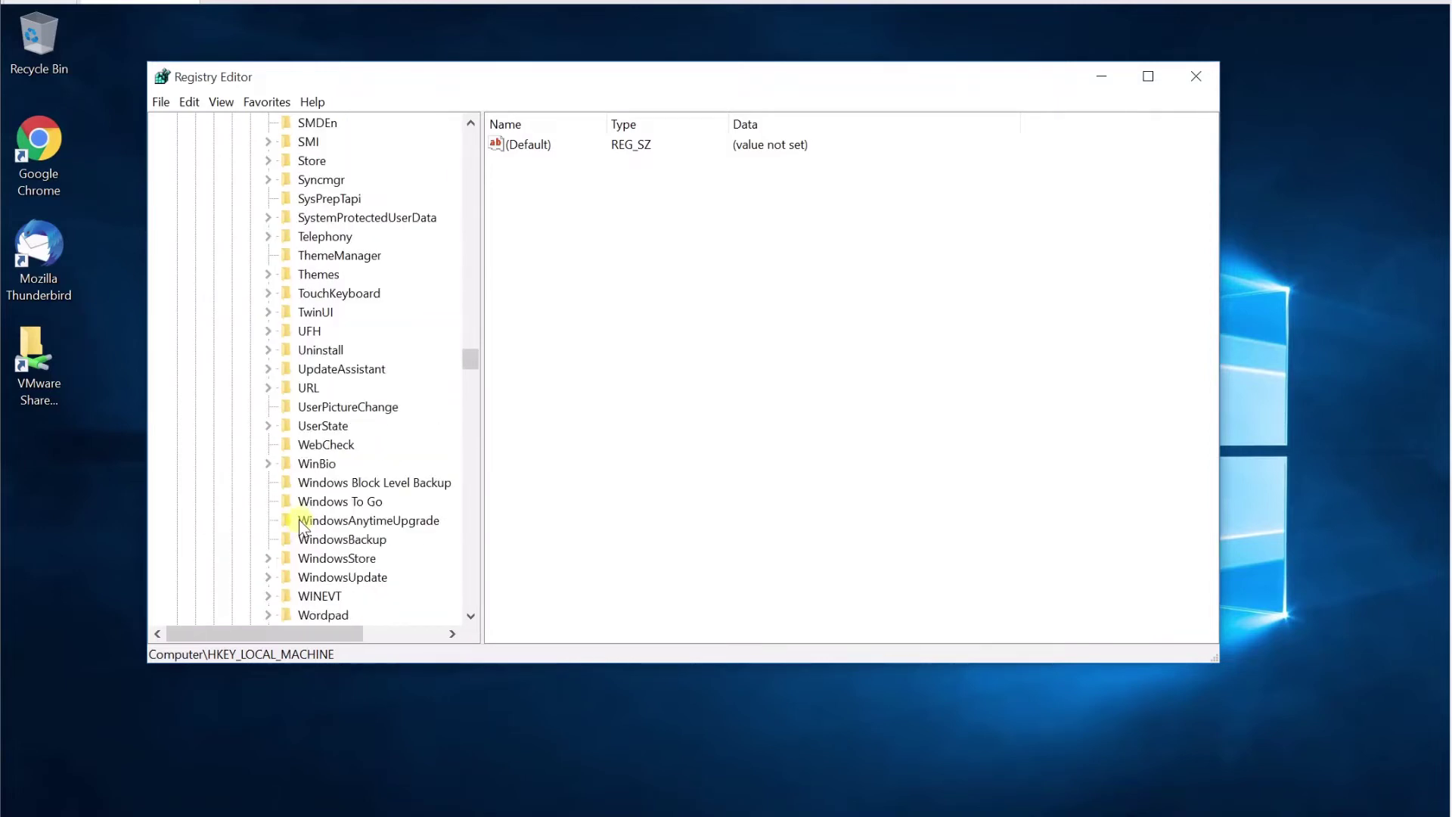
pyautogui.click(270, 351)
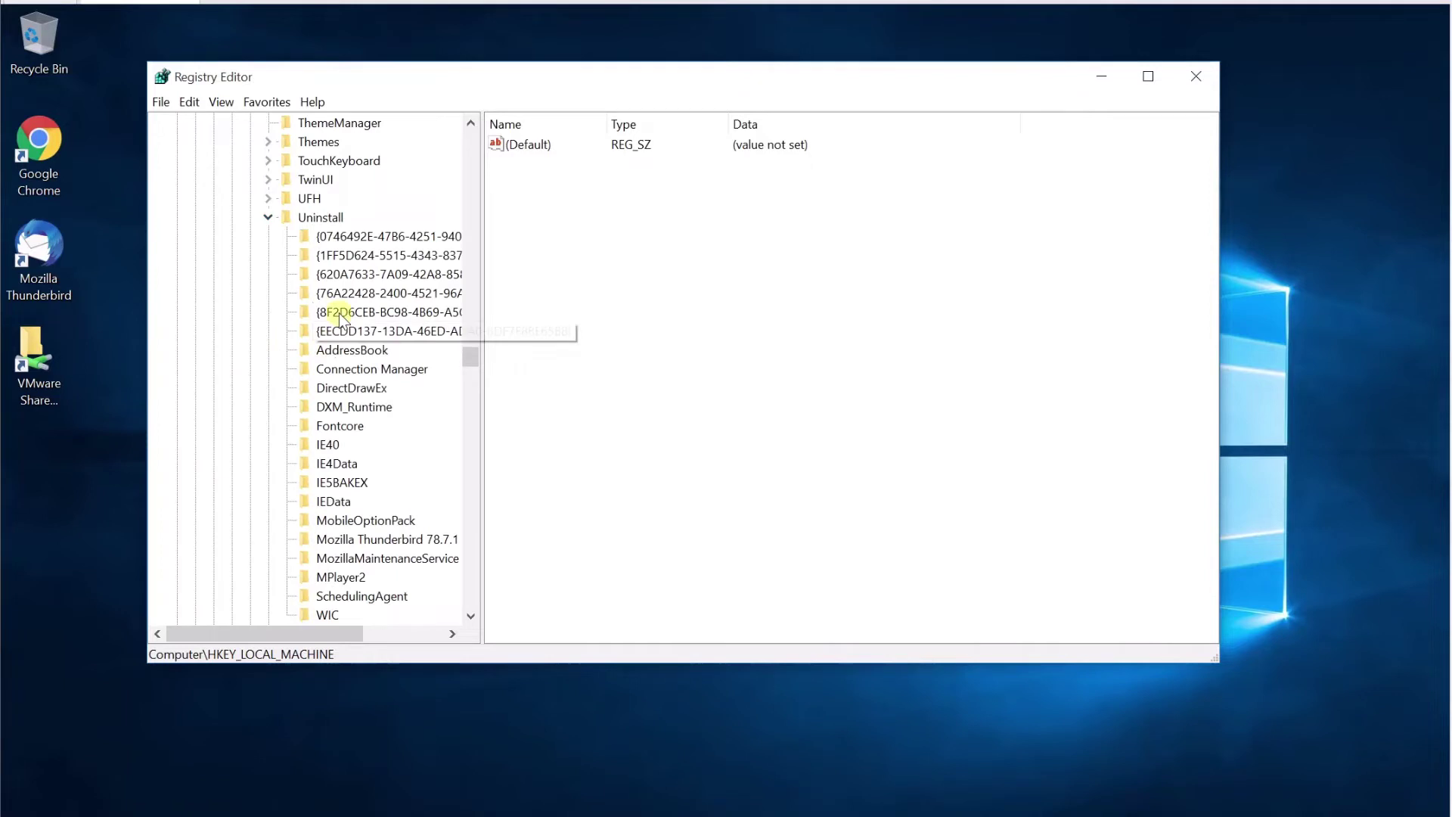
pyautogui.scroll(-1, 341, 509)
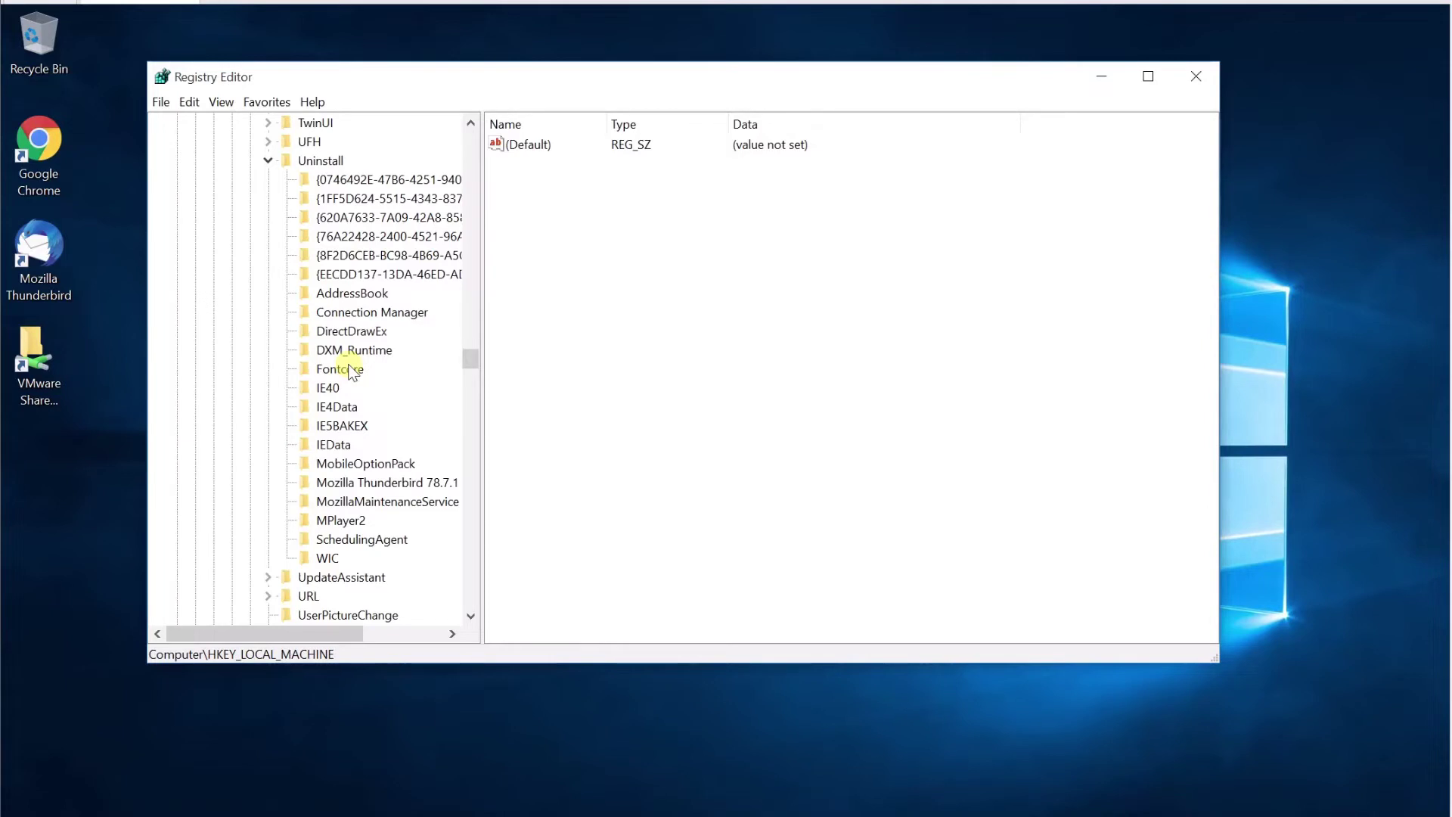
pyautogui.moveTo(475, 362); pyautogui.dragTo(470, 149)
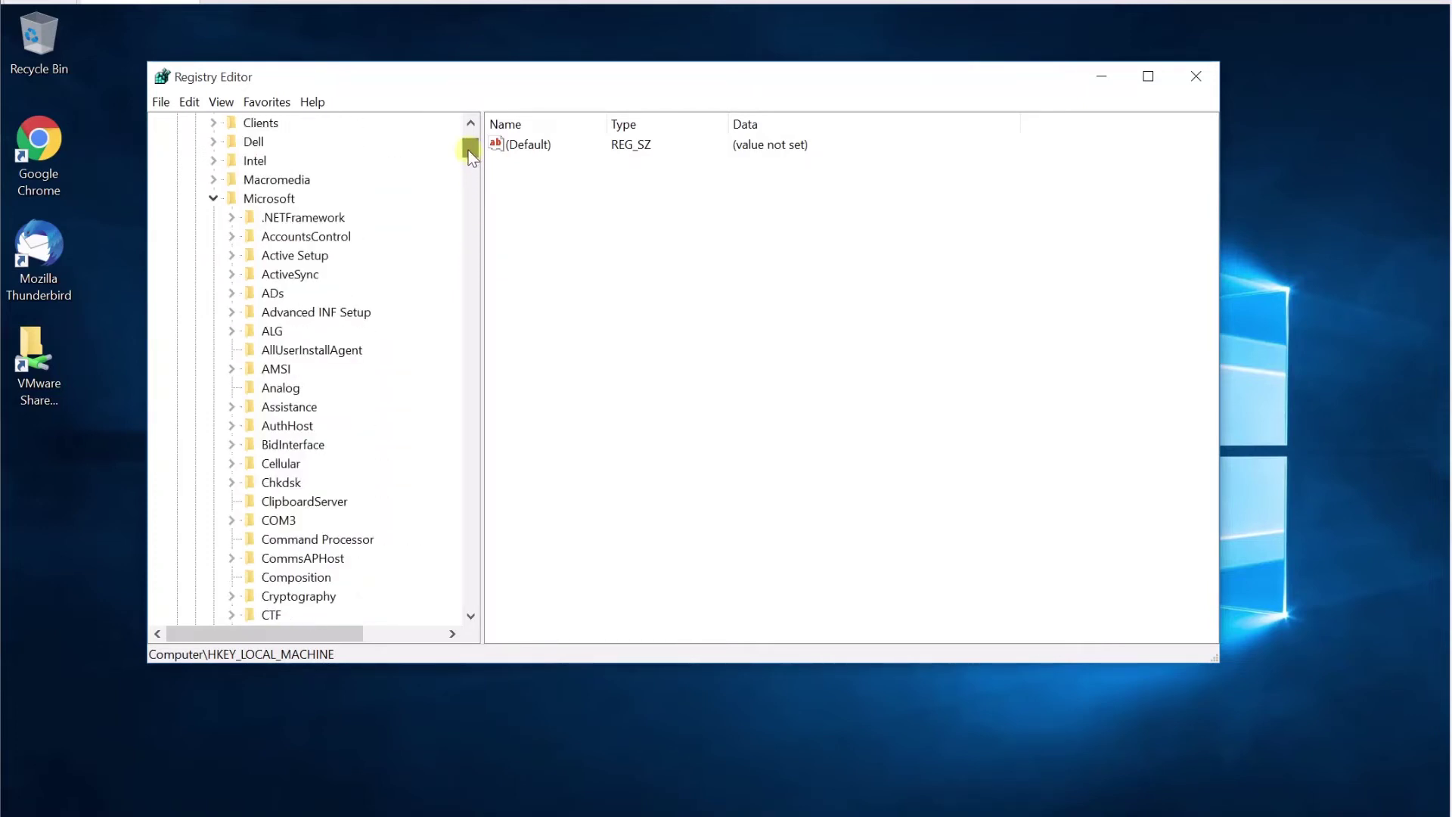
# Collapse Microsoft, select Wow6432Node, and expand its Microsoft\Windows\CurrentVersion\Uninstall key to reveal Google Chrome.
pyautogui.click(216, 200)
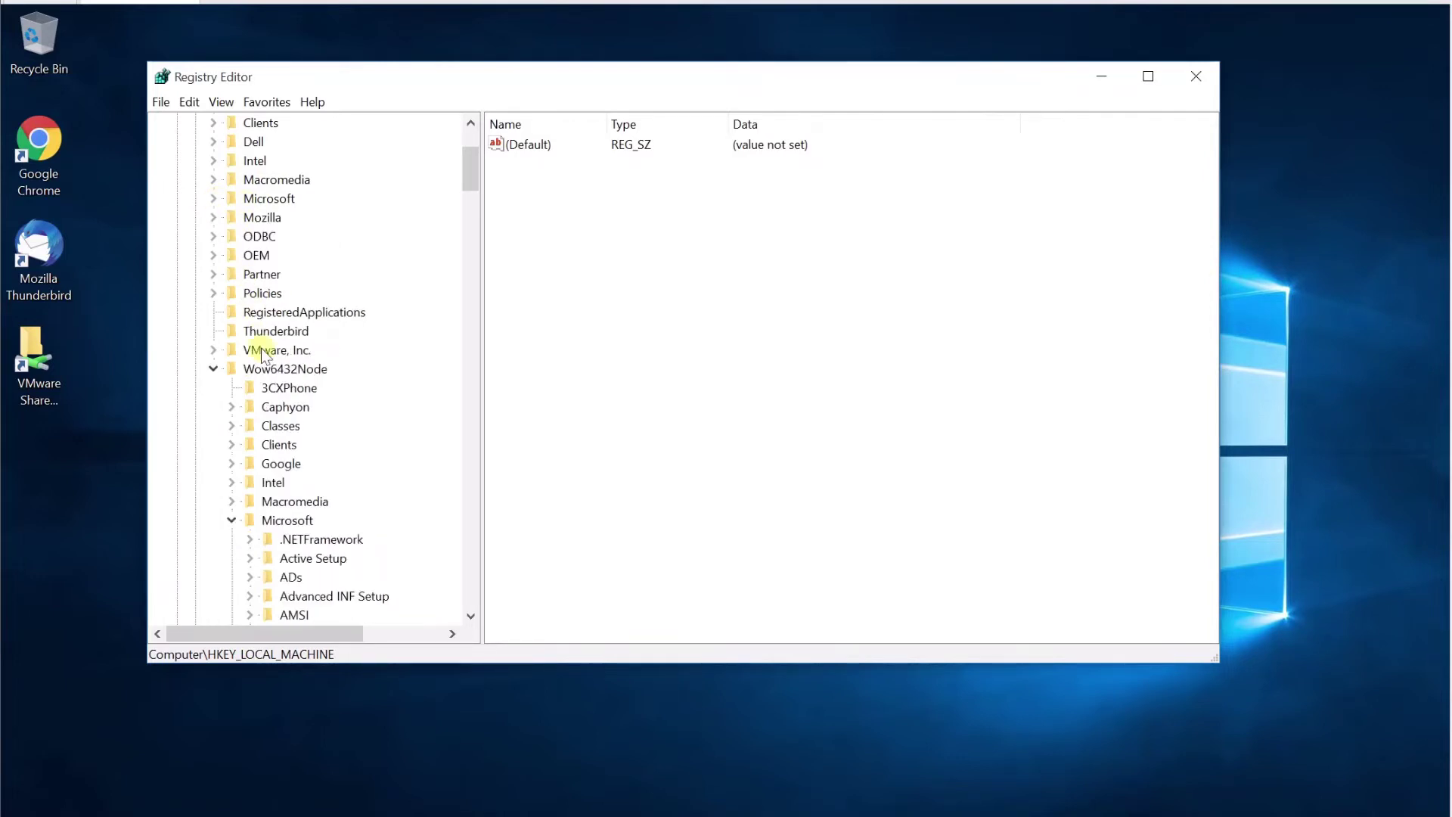
pyautogui.click(262, 368)
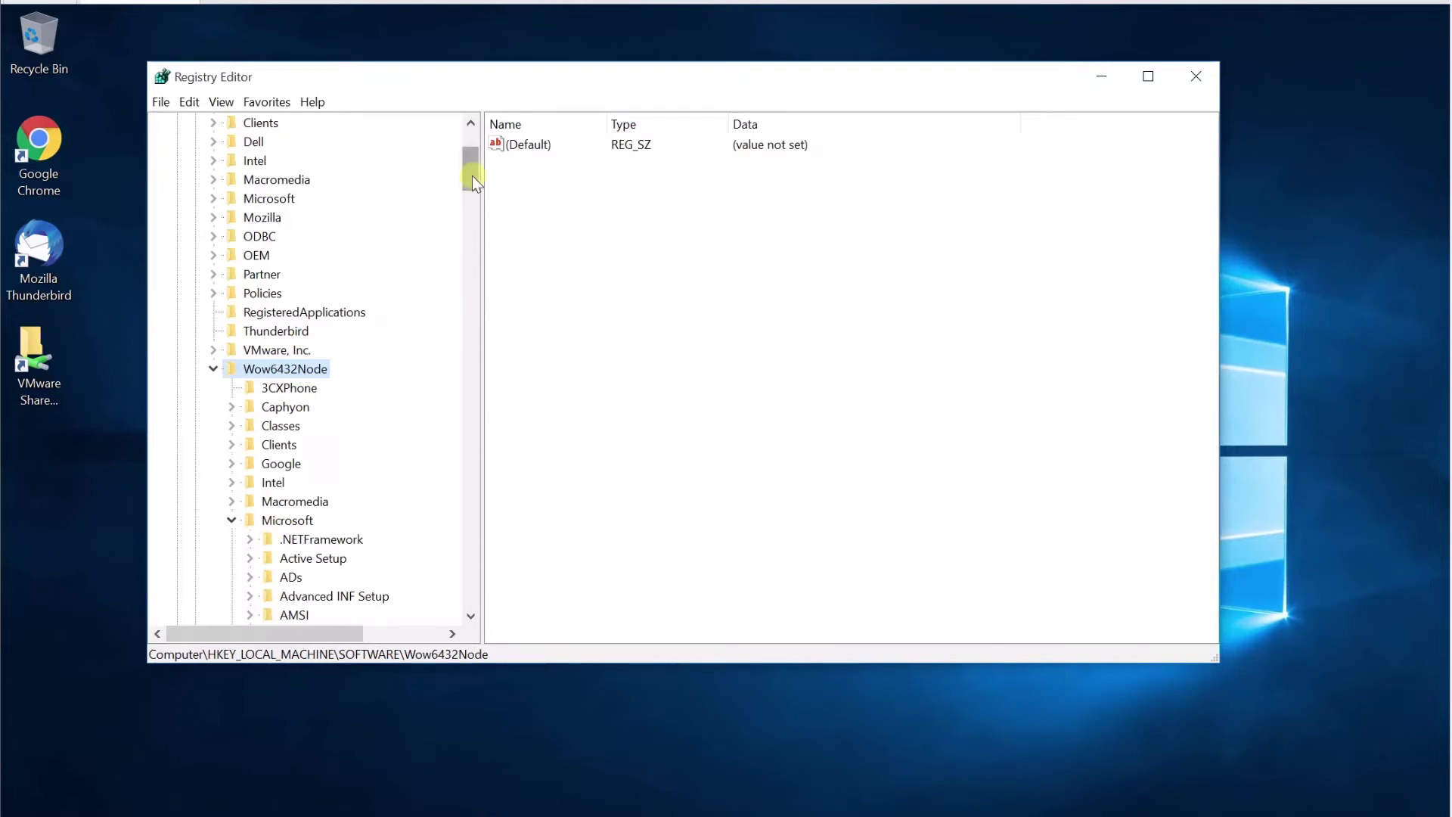
pyautogui.moveTo(472, 176); pyautogui.dragTo(484, 407)
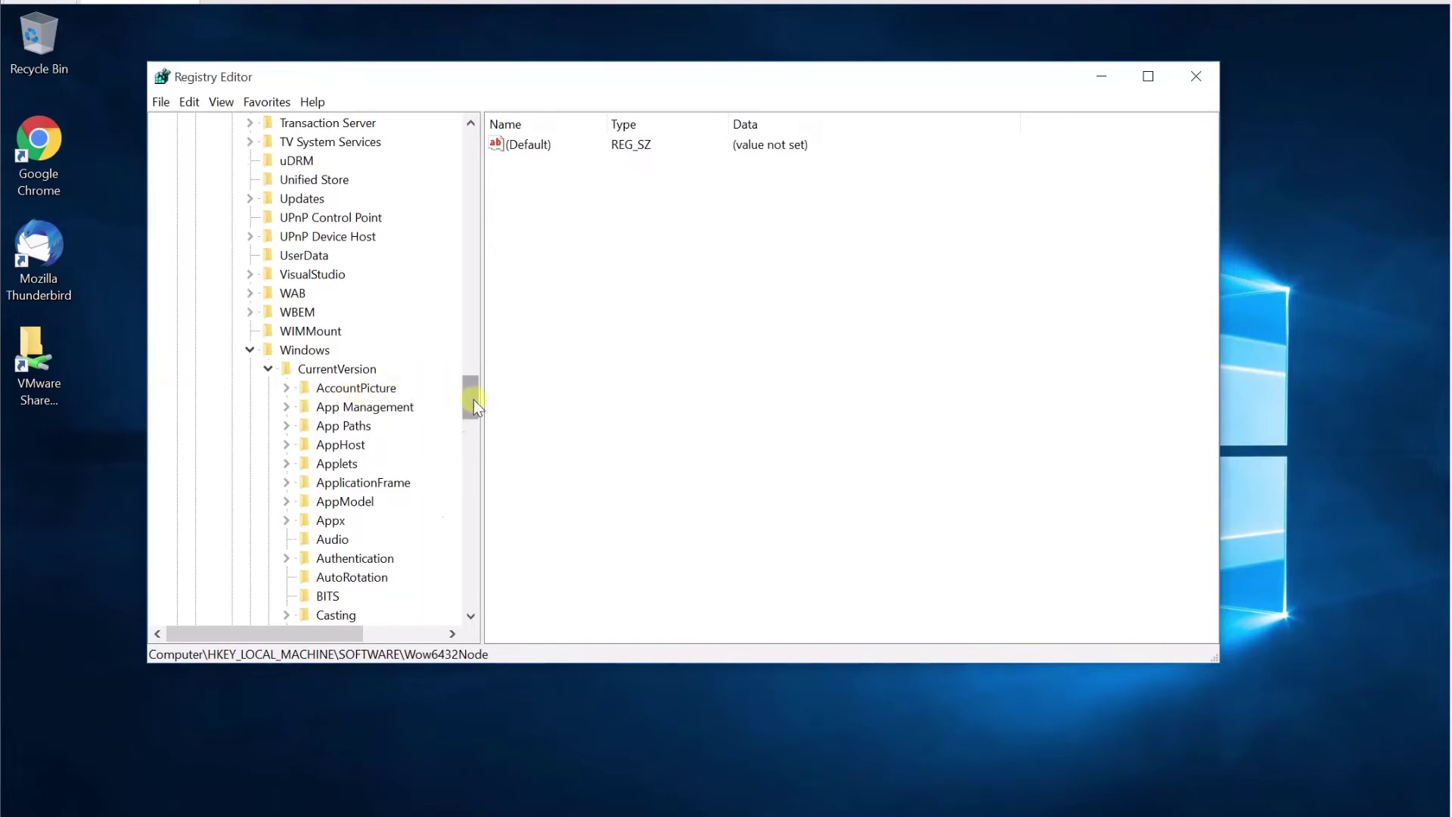
pyautogui.moveTo(474, 400); pyautogui.dragTo(473, 497)
pyautogui.click(286, 198)
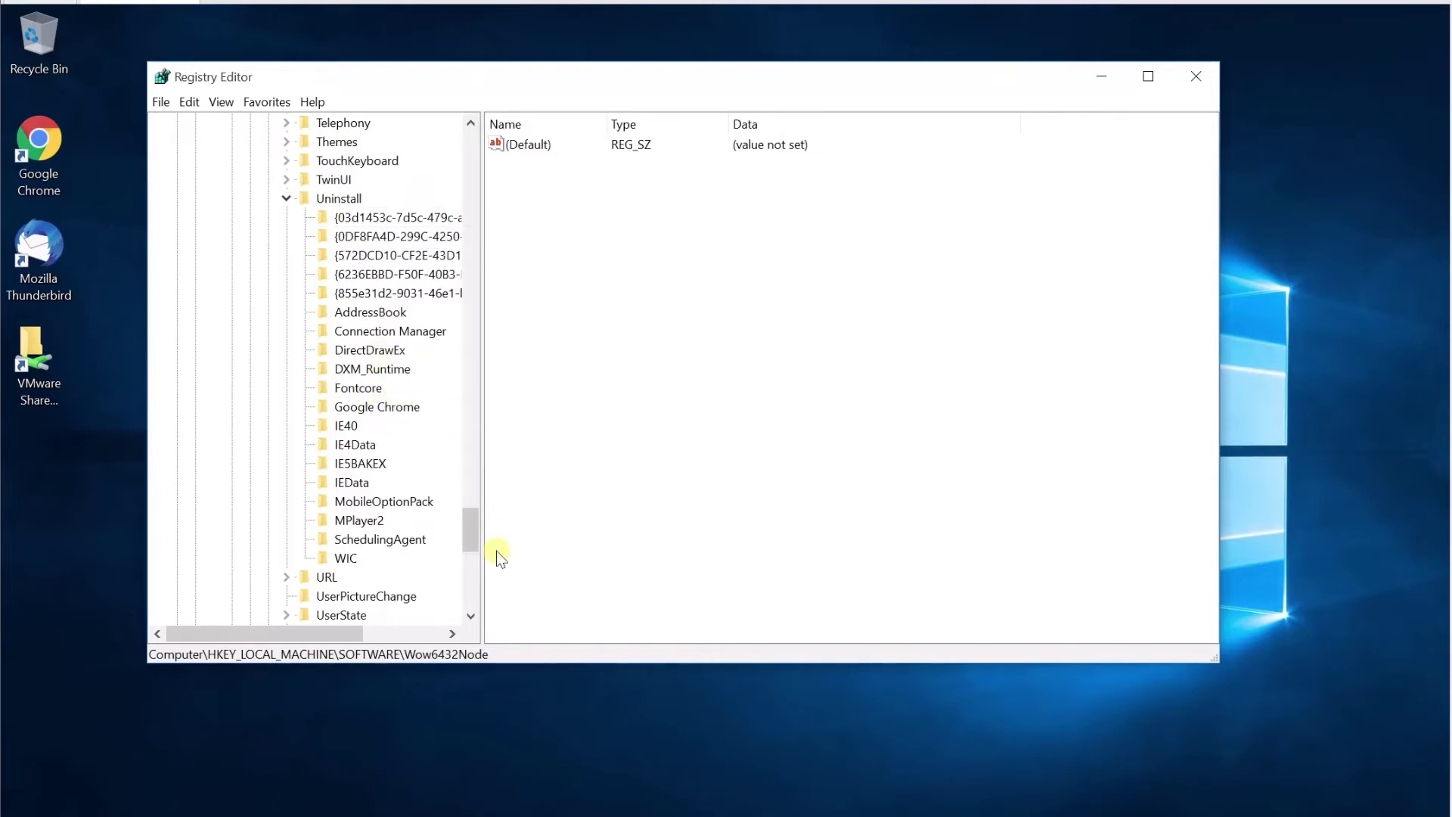
pyautogui.scroll(1, 469, 527)
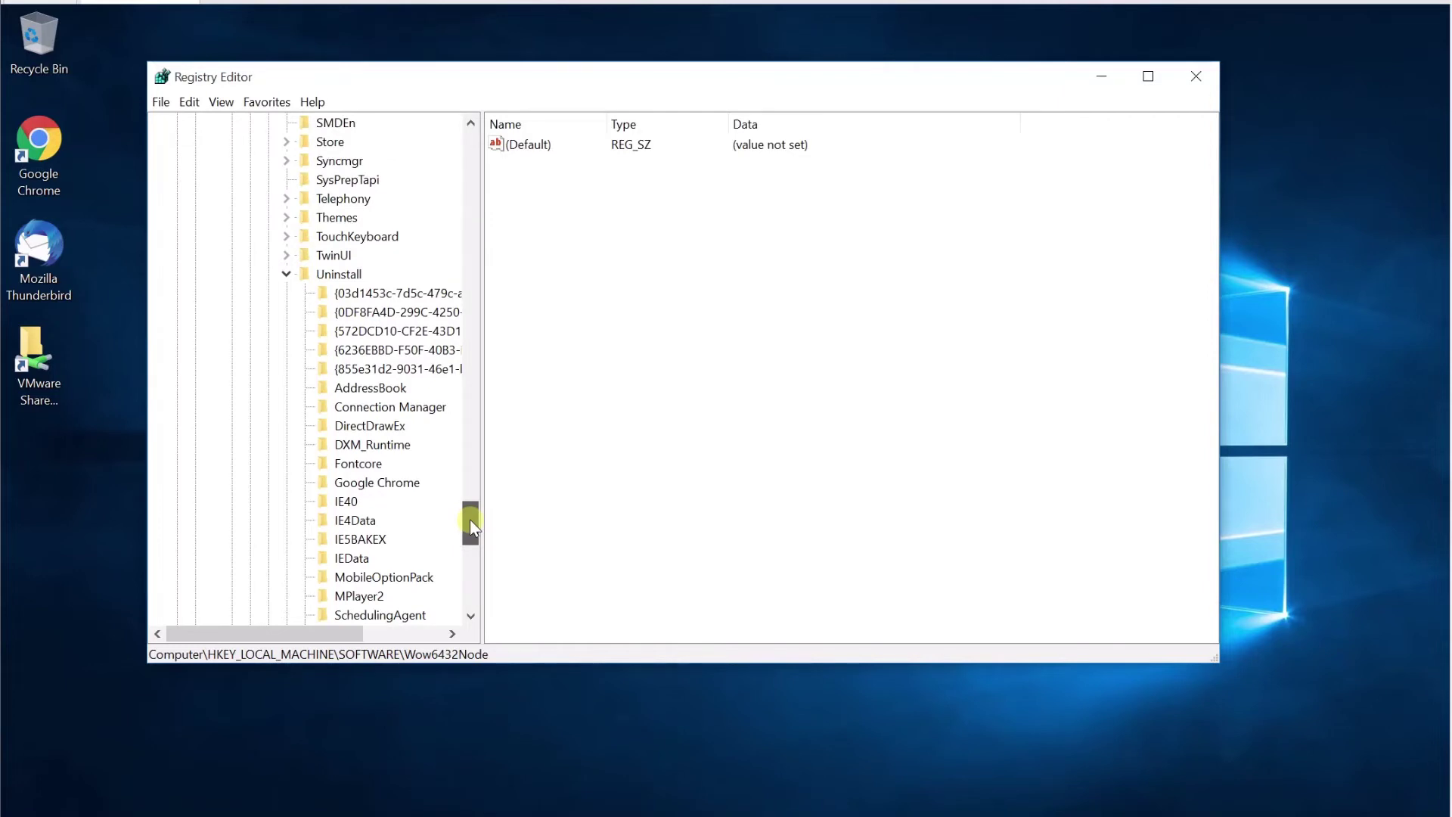
pyautogui.moveTo(475, 519); pyautogui.dragTo(478, 141)
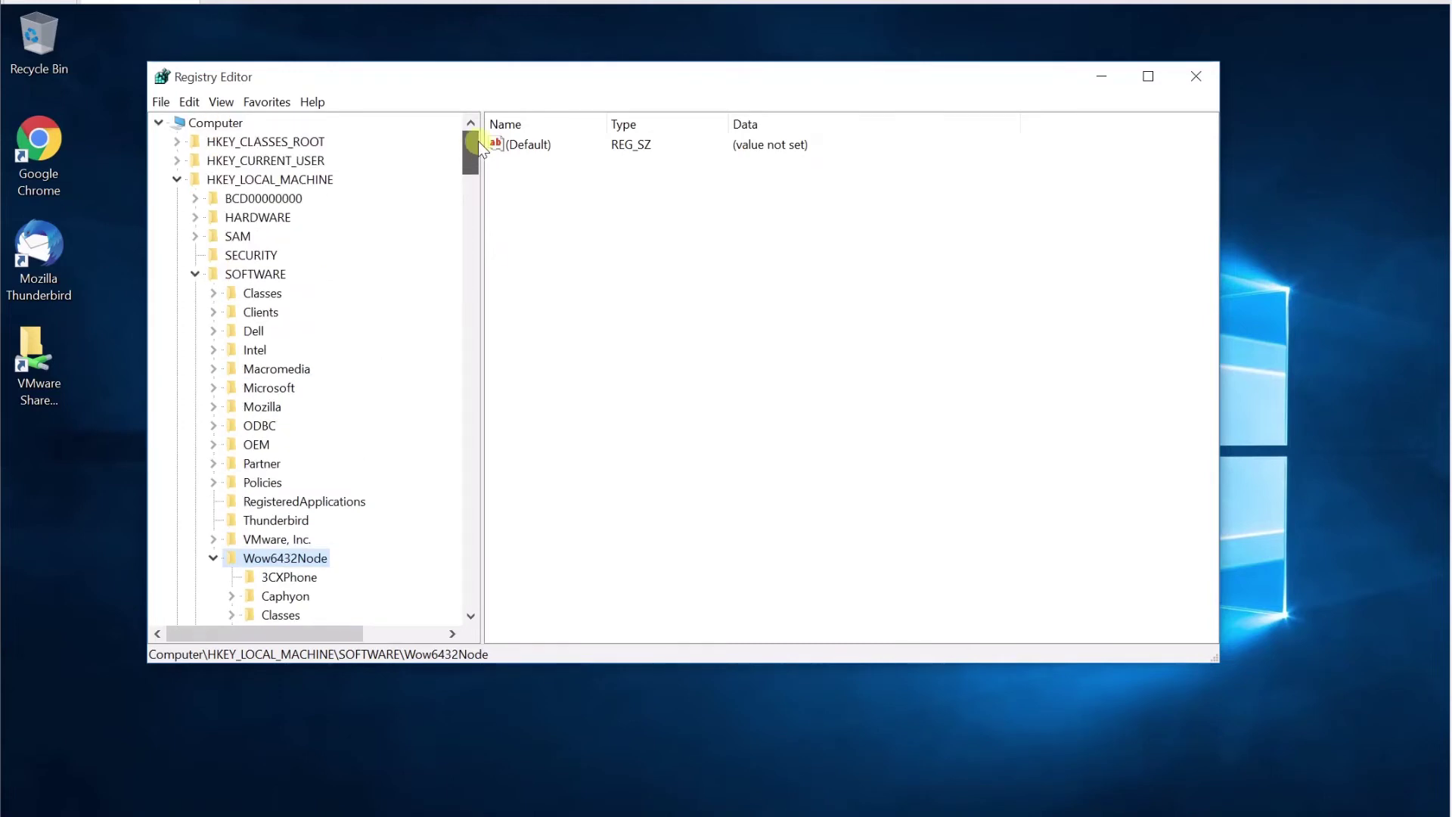
# Collapse HKEY_LOCAL_MACHINE and expand HKEY_CURRENT_USER\SOFTWARE\Microsoft.
pyautogui.click(174, 178)
pyautogui.click(175, 161)
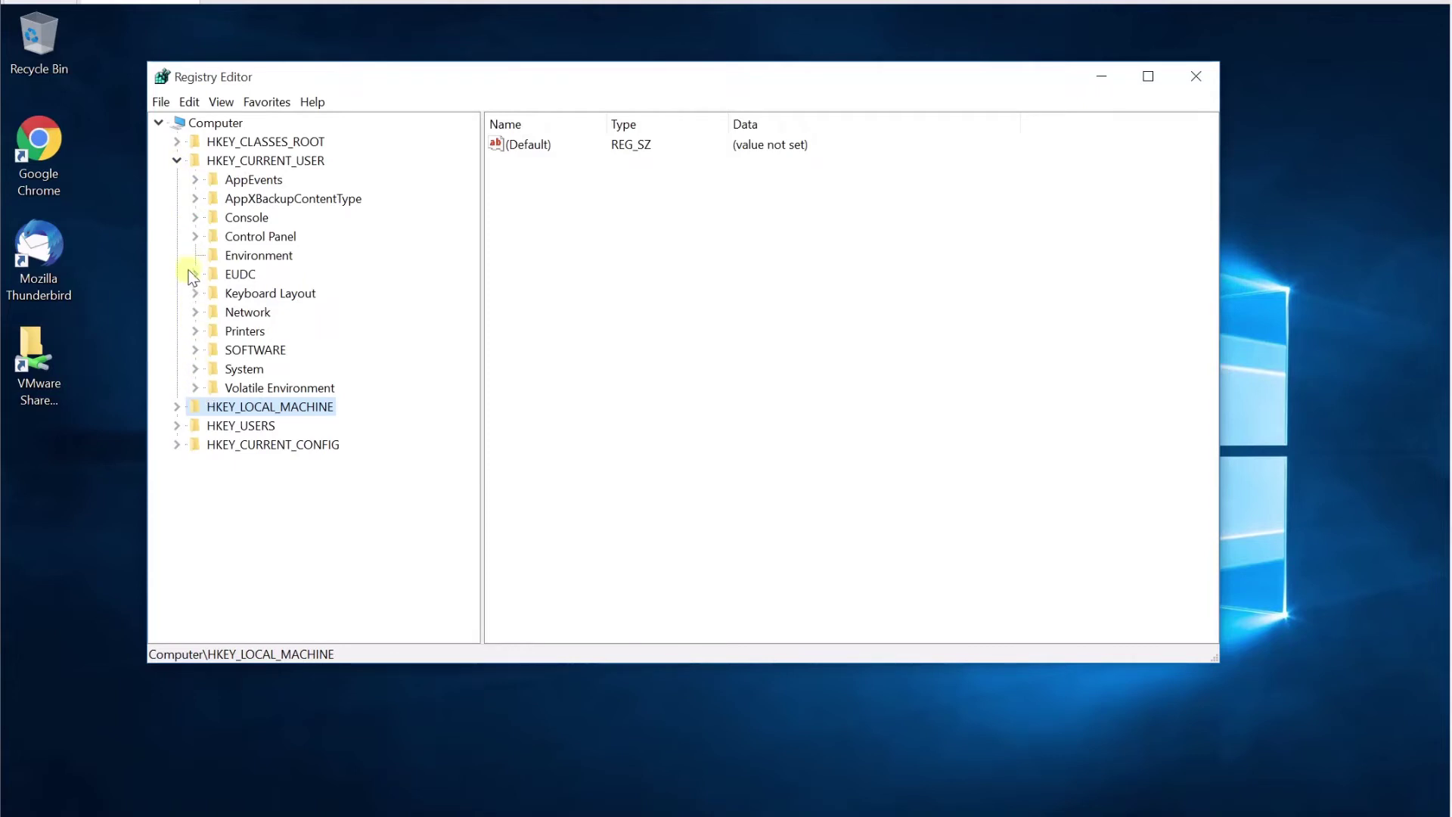
pyautogui.click(195, 350)
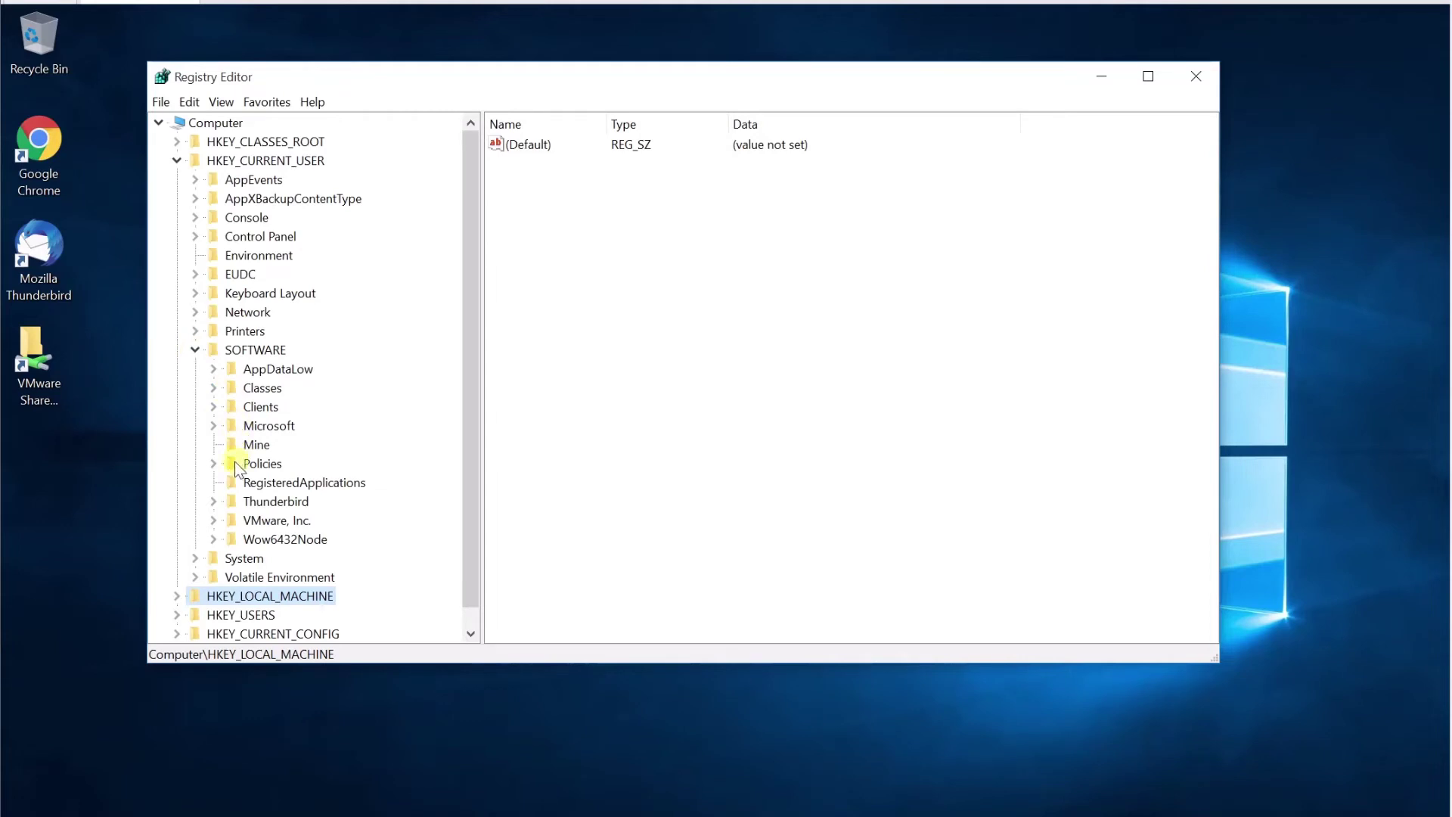
pyautogui.click(215, 427)
pyautogui.scroll(-10, 240, 401)
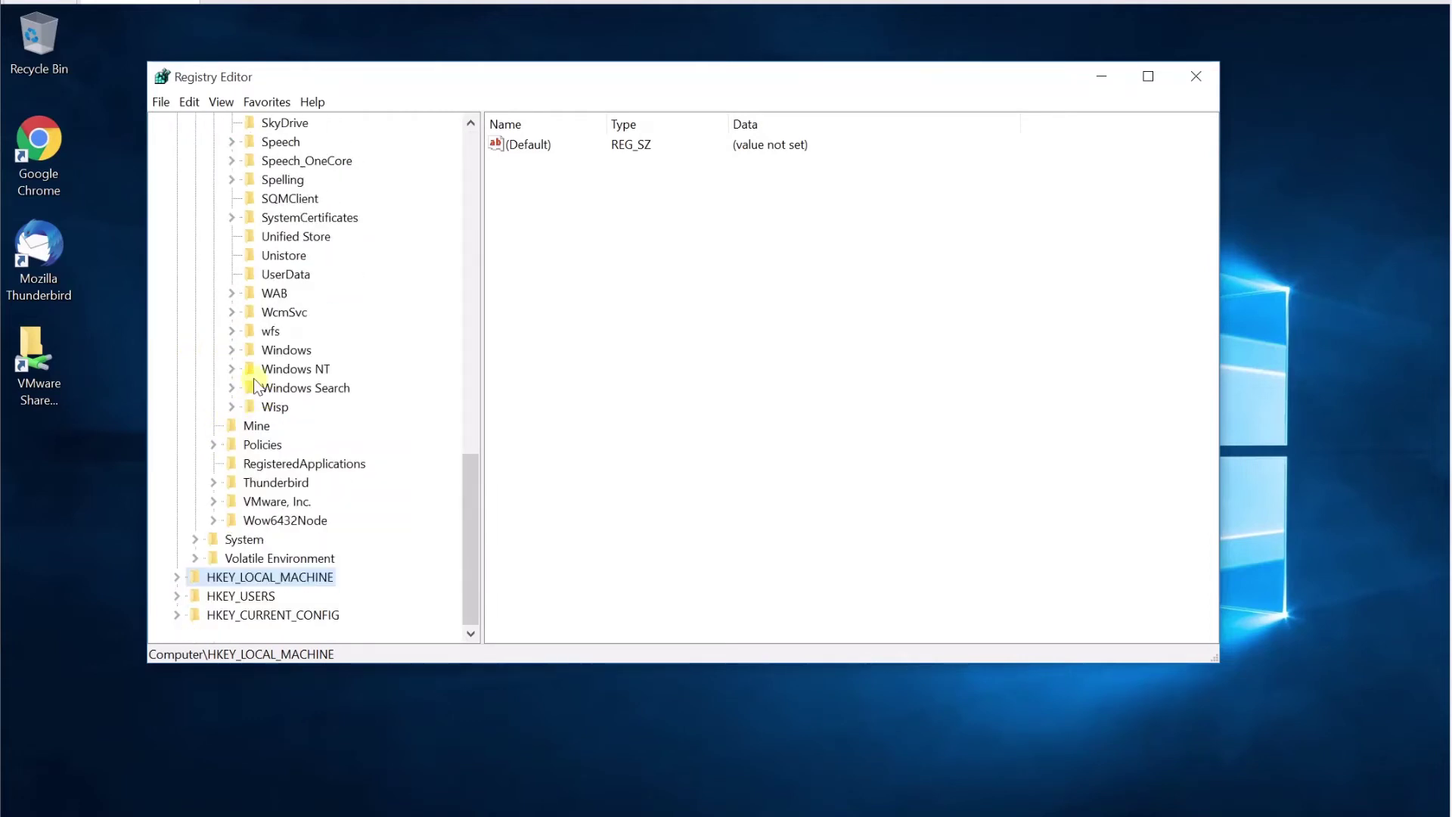
# Open the user's Windows\CurrentVersion\Uninstall key, holding only an unset (Default) value, then bring up Start.
pyautogui.click(231, 350)
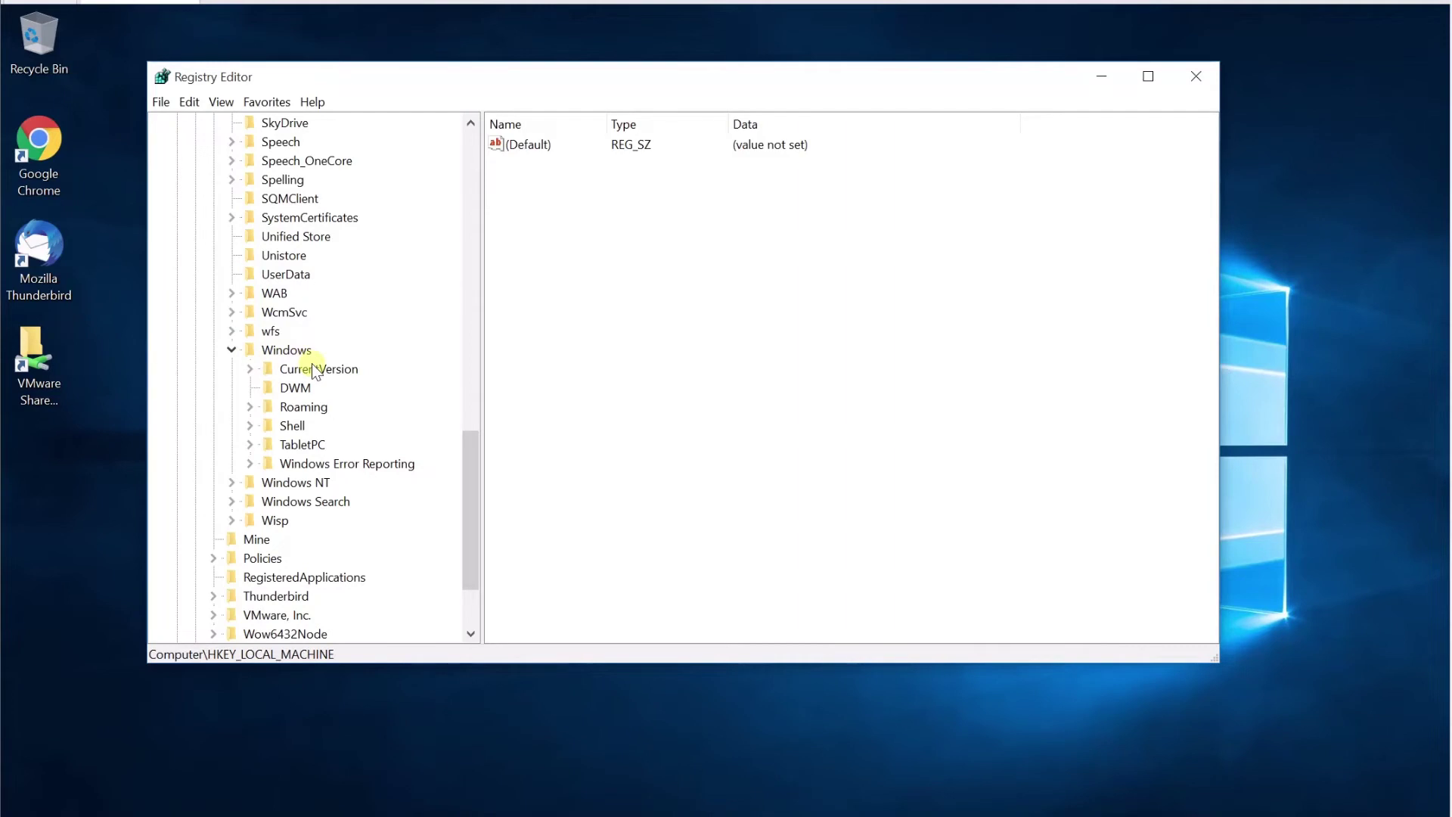
pyautogui.click(250, 369)
pyautogui.scroll(-6, 333, 511)
pyautogui.scroll(-1, 332, 511)
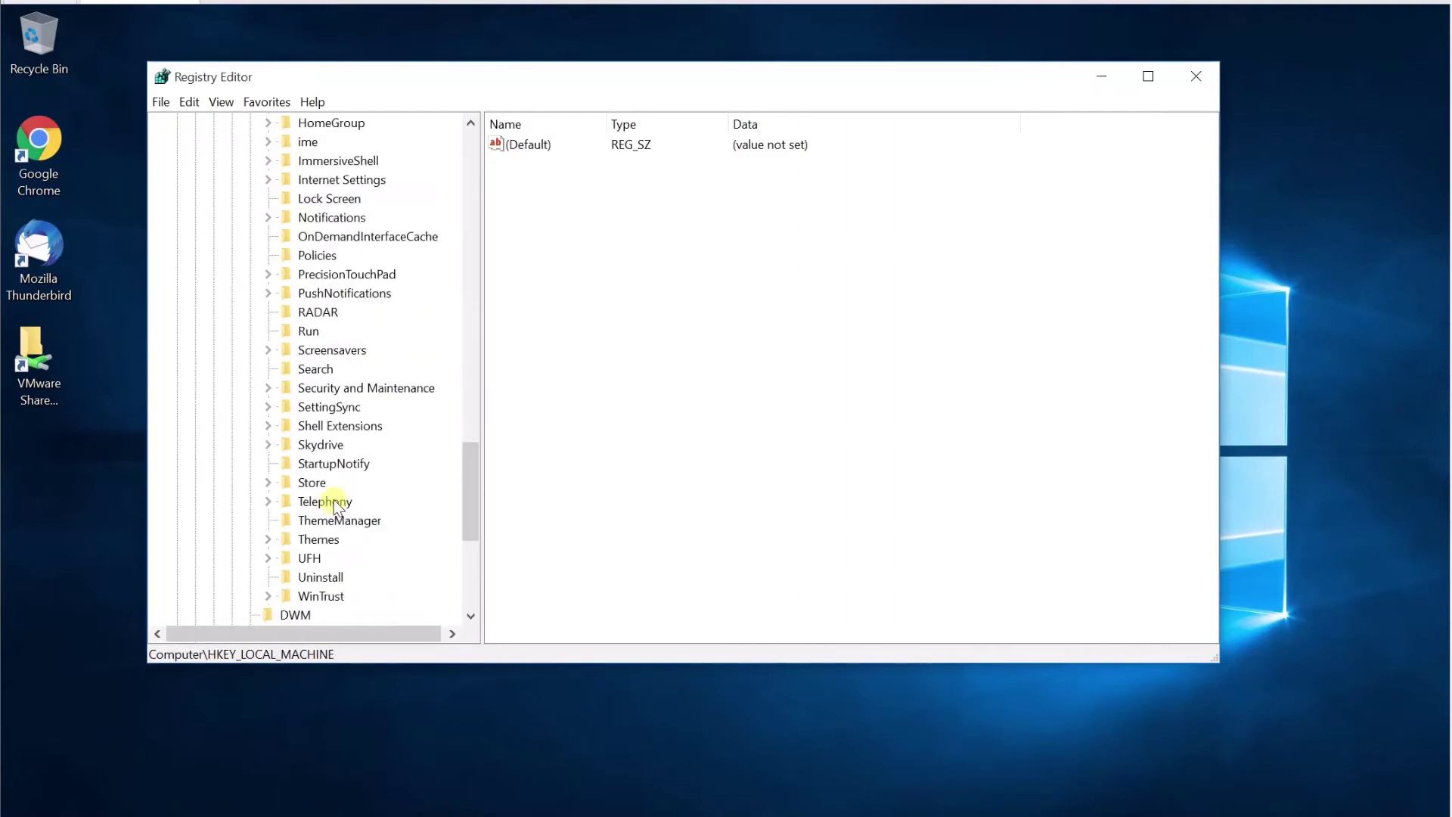
pyautogui.click(318, 578)
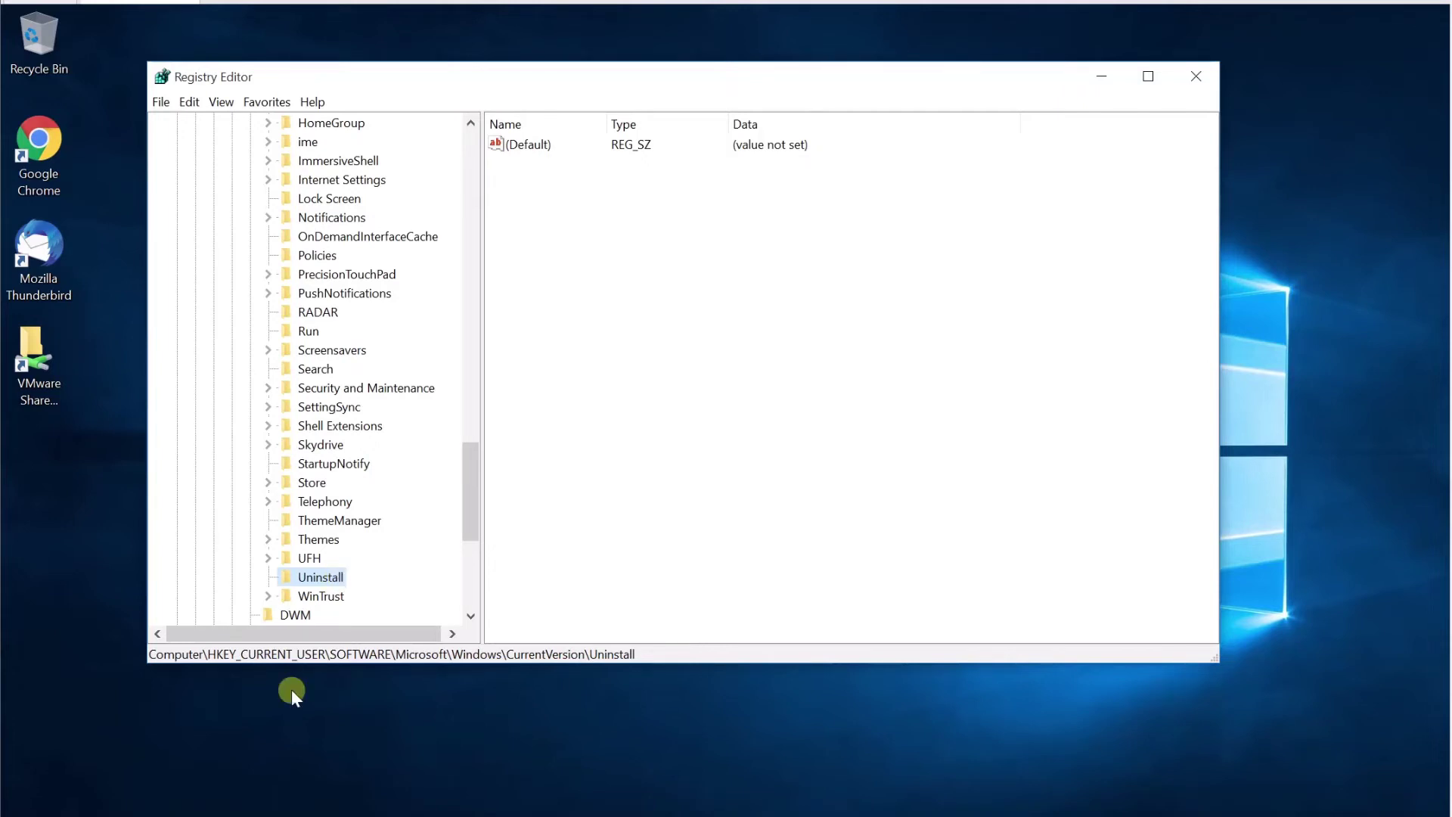
pyautogui.press('super')
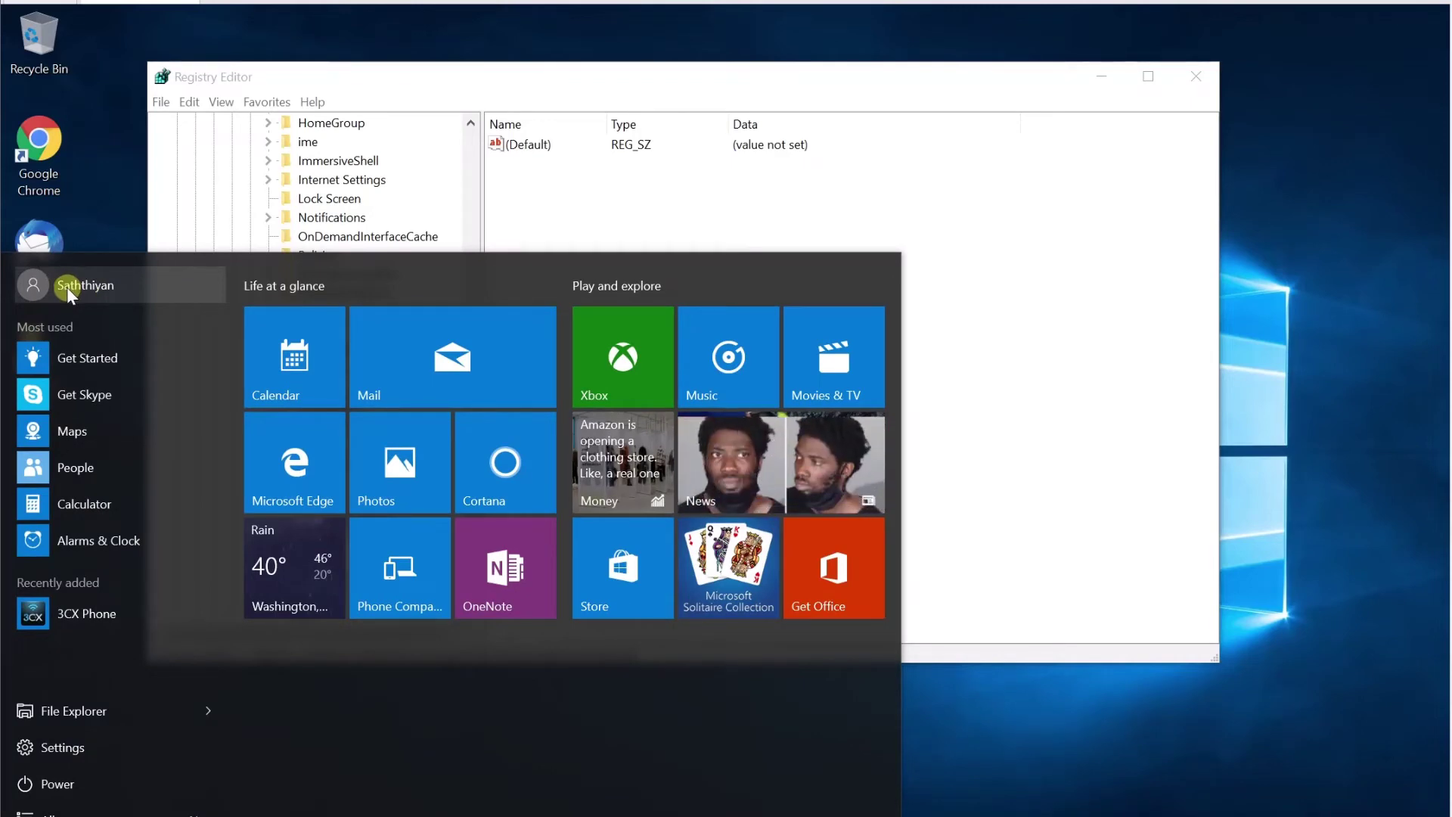
pyautogui.click(432, 90)
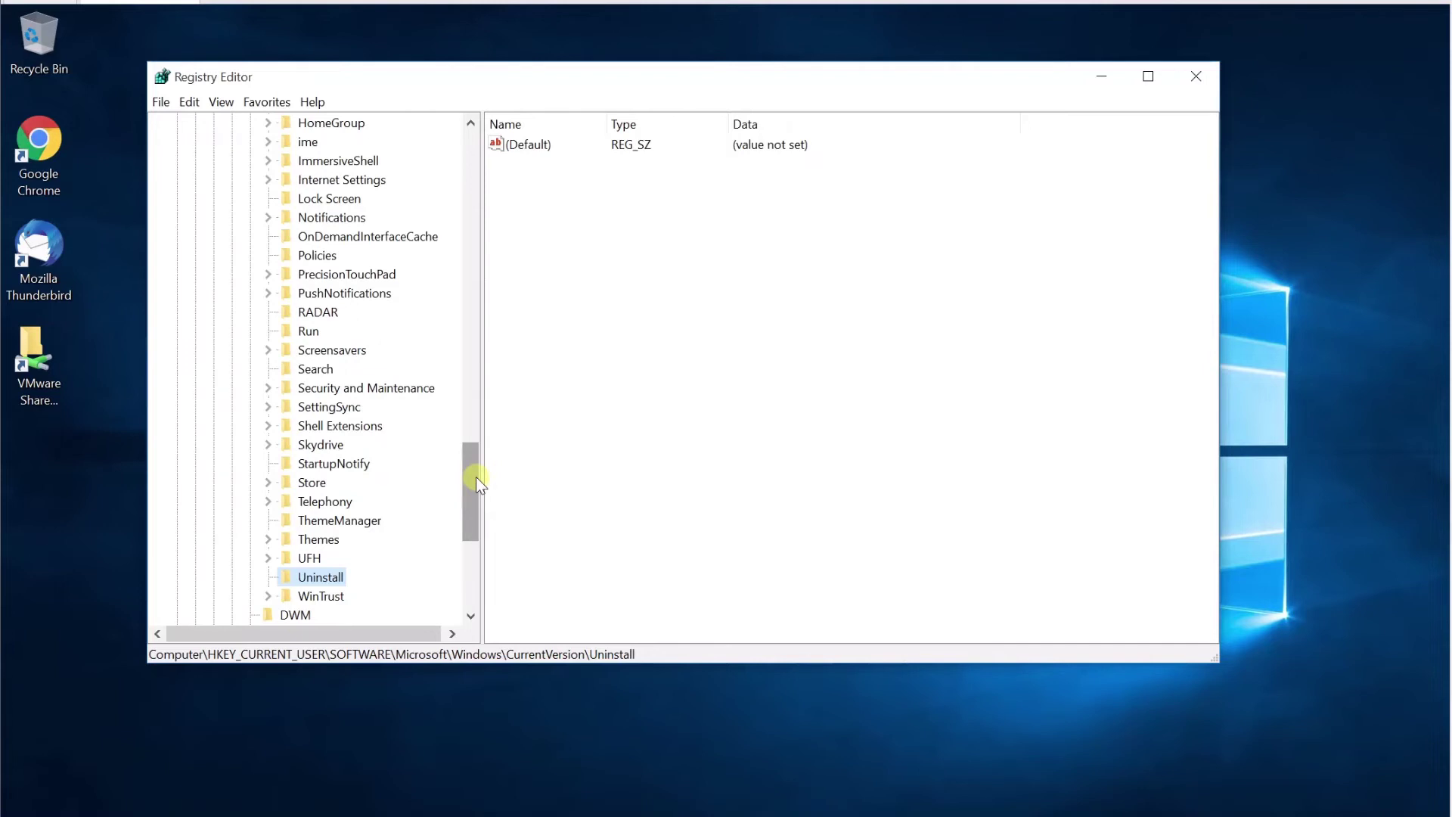
pyautogui.moveTo(475, 470); pyautogui.dragTo(502, 139)
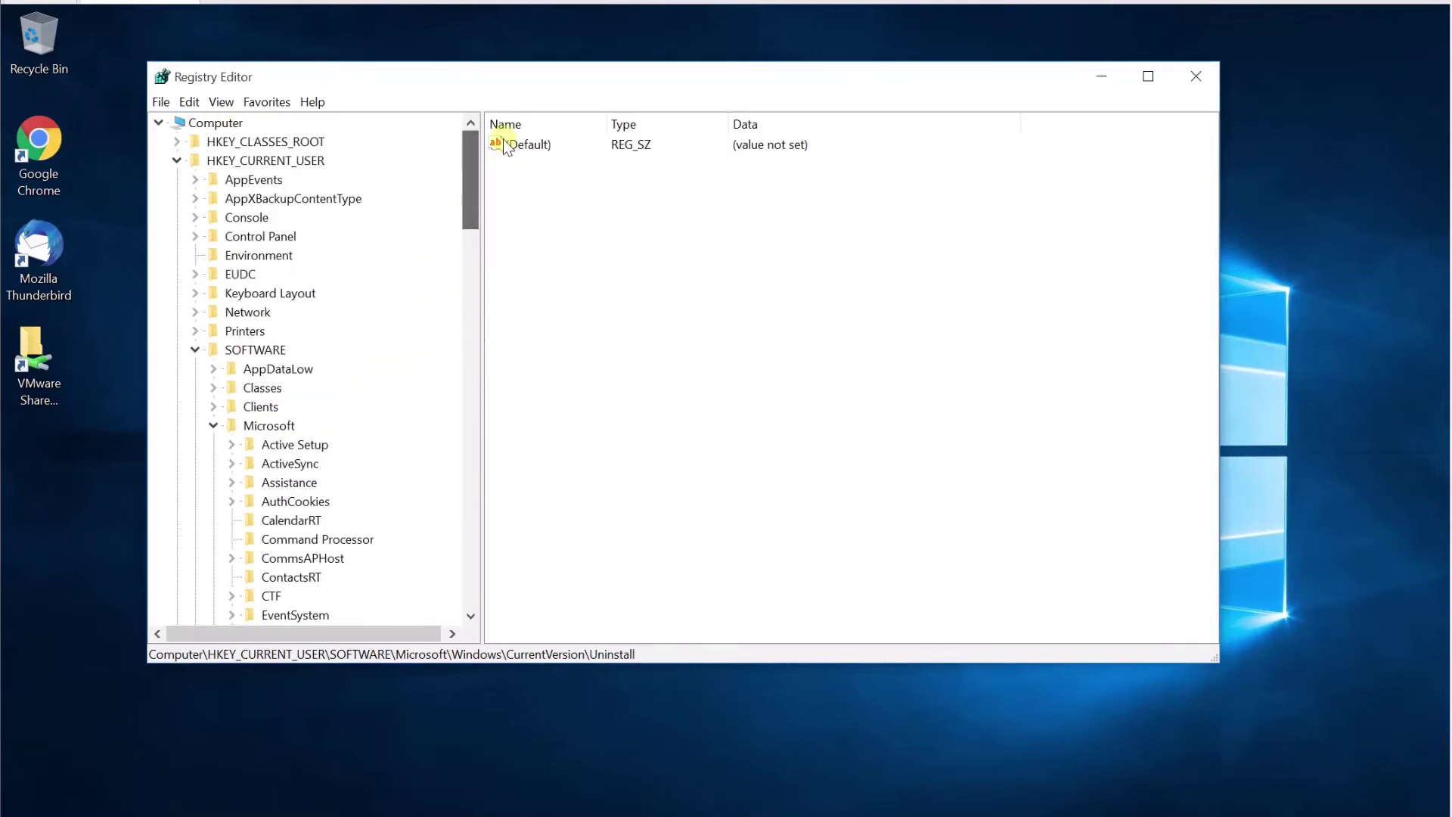
# Collapse HKEY_CURRENT_USER and re-expand HKEY_LOCAL_MACHINE, scrolled to the top of the tree.
pyautogui.click(176, 161)
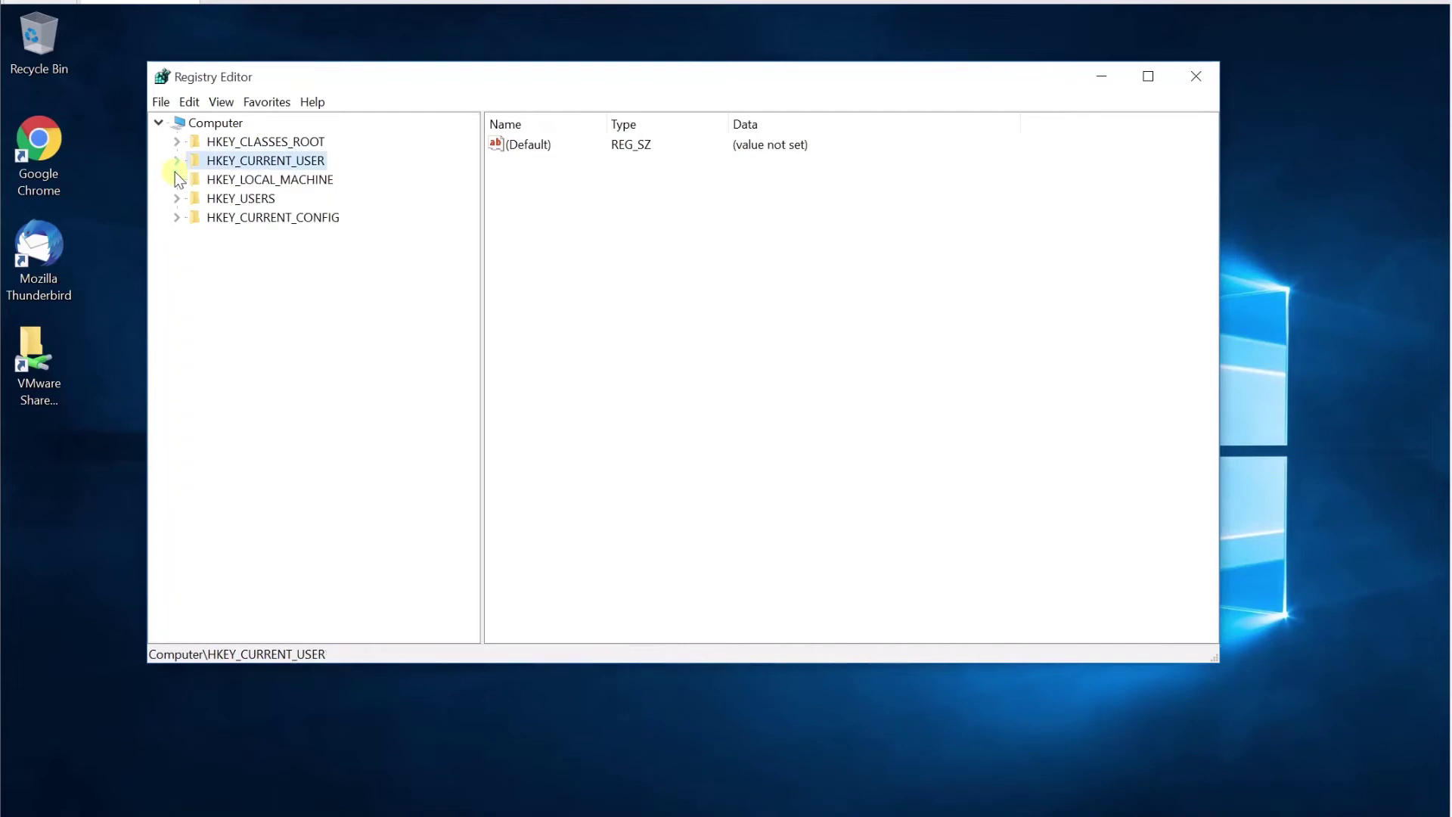
pyautogui.click(178, 179)
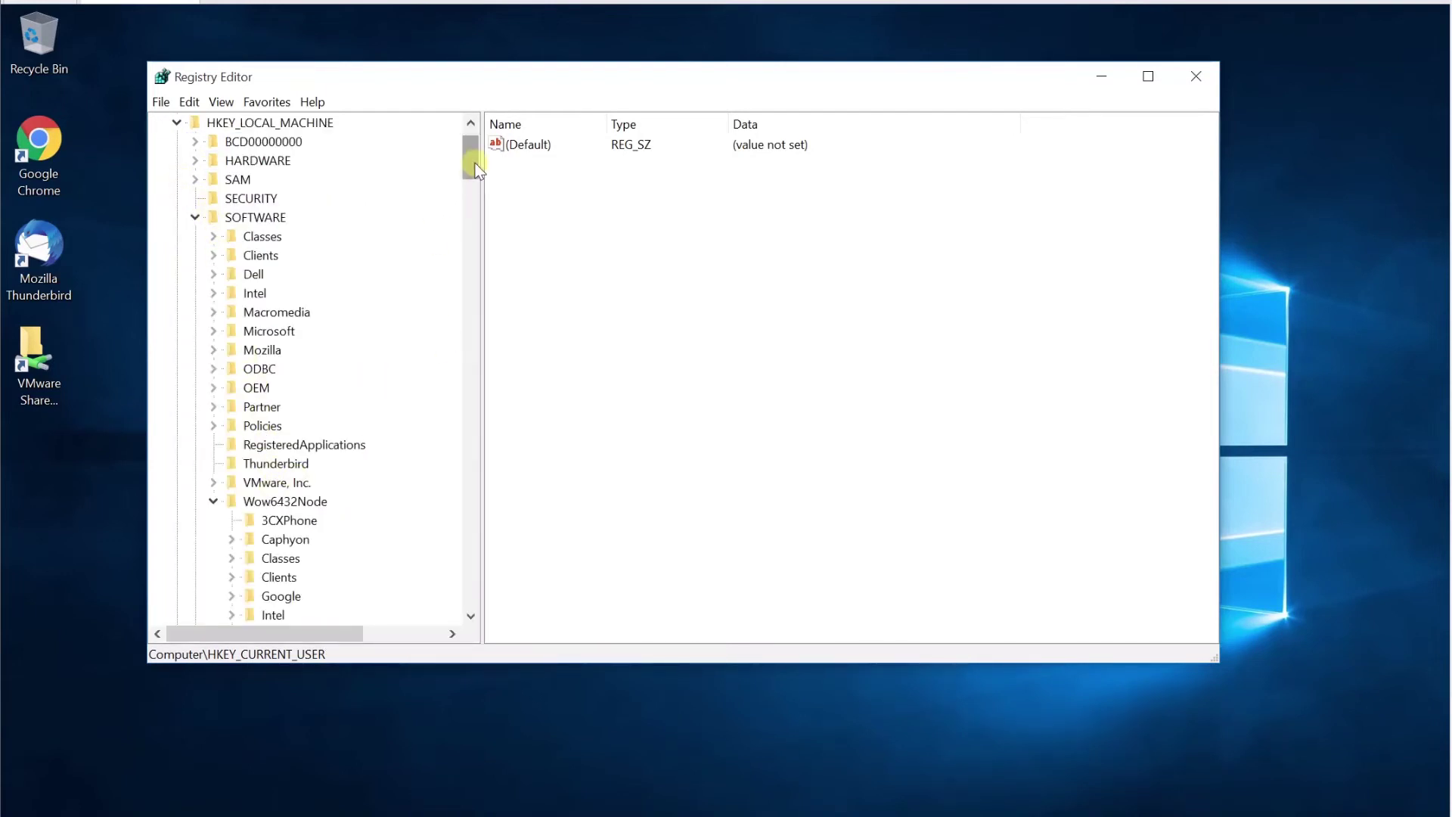
pyautogui.moveTo(475, 164); pyautogui.dragTo(476, 168)
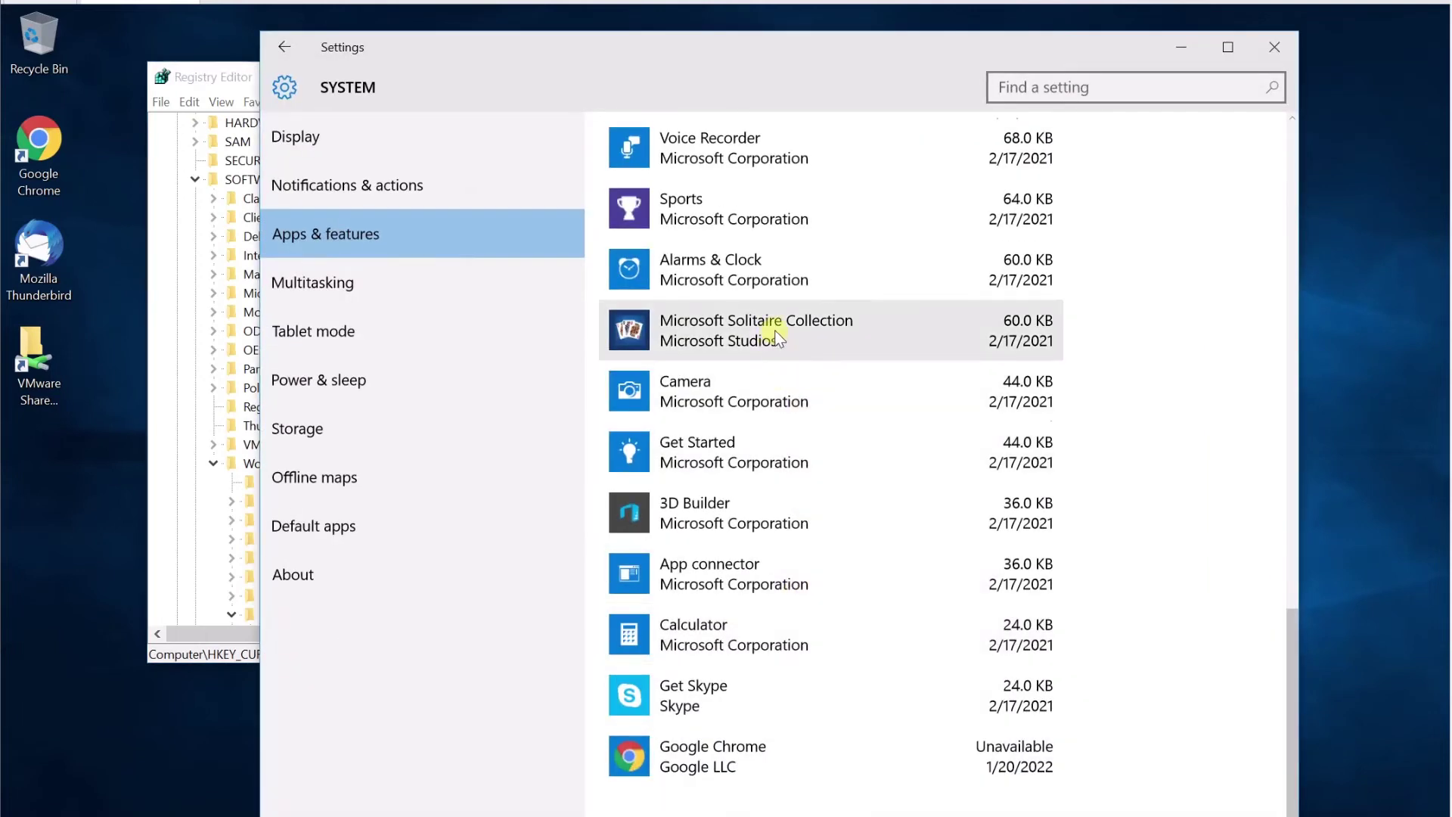
pyautogui.scroll(15, 779, 333)
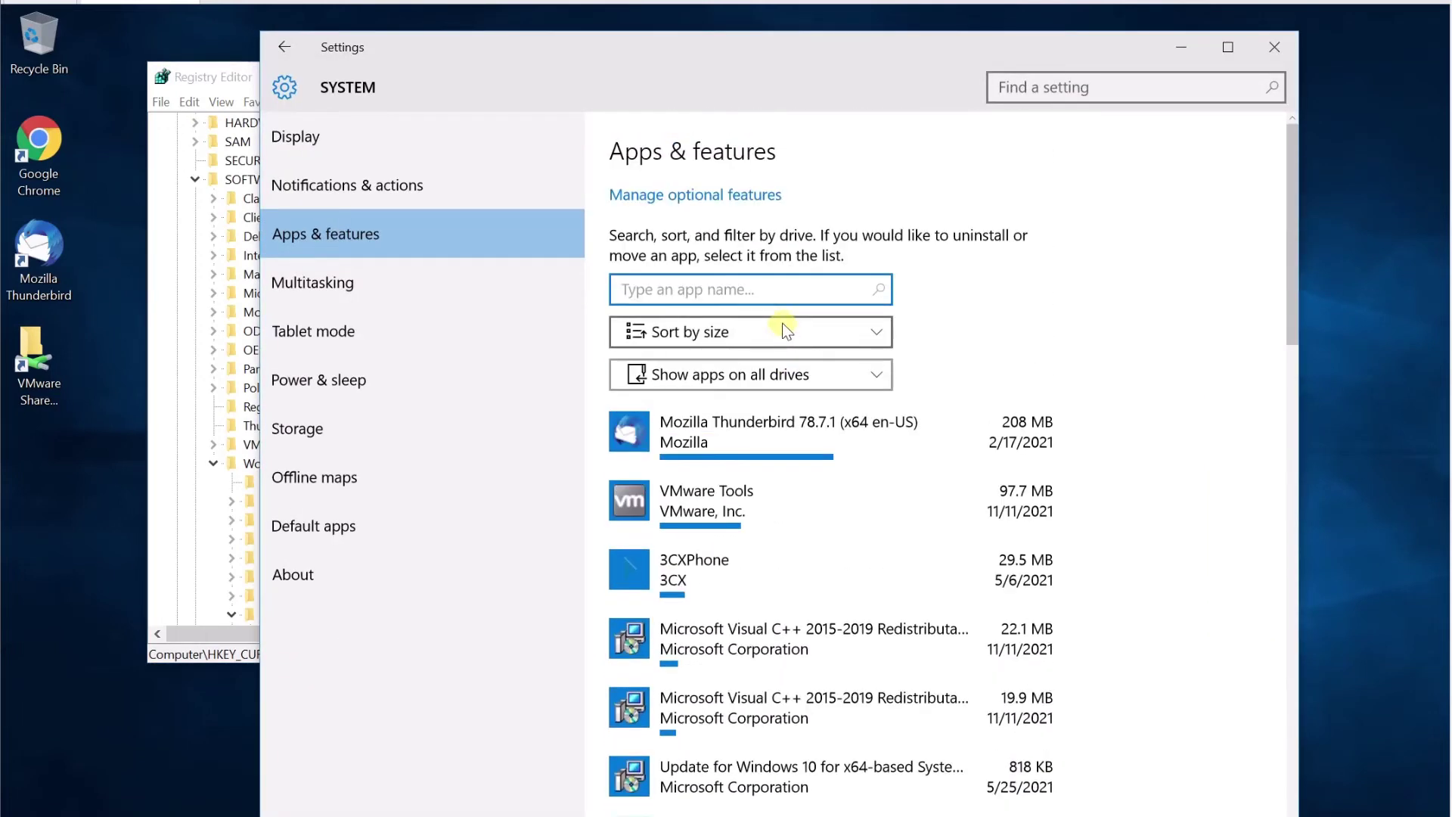
# Filter the Apps & features list by 'ch', then minimize Settings.
pyautogui.click(692, 289)
pyautogui.write('ch')
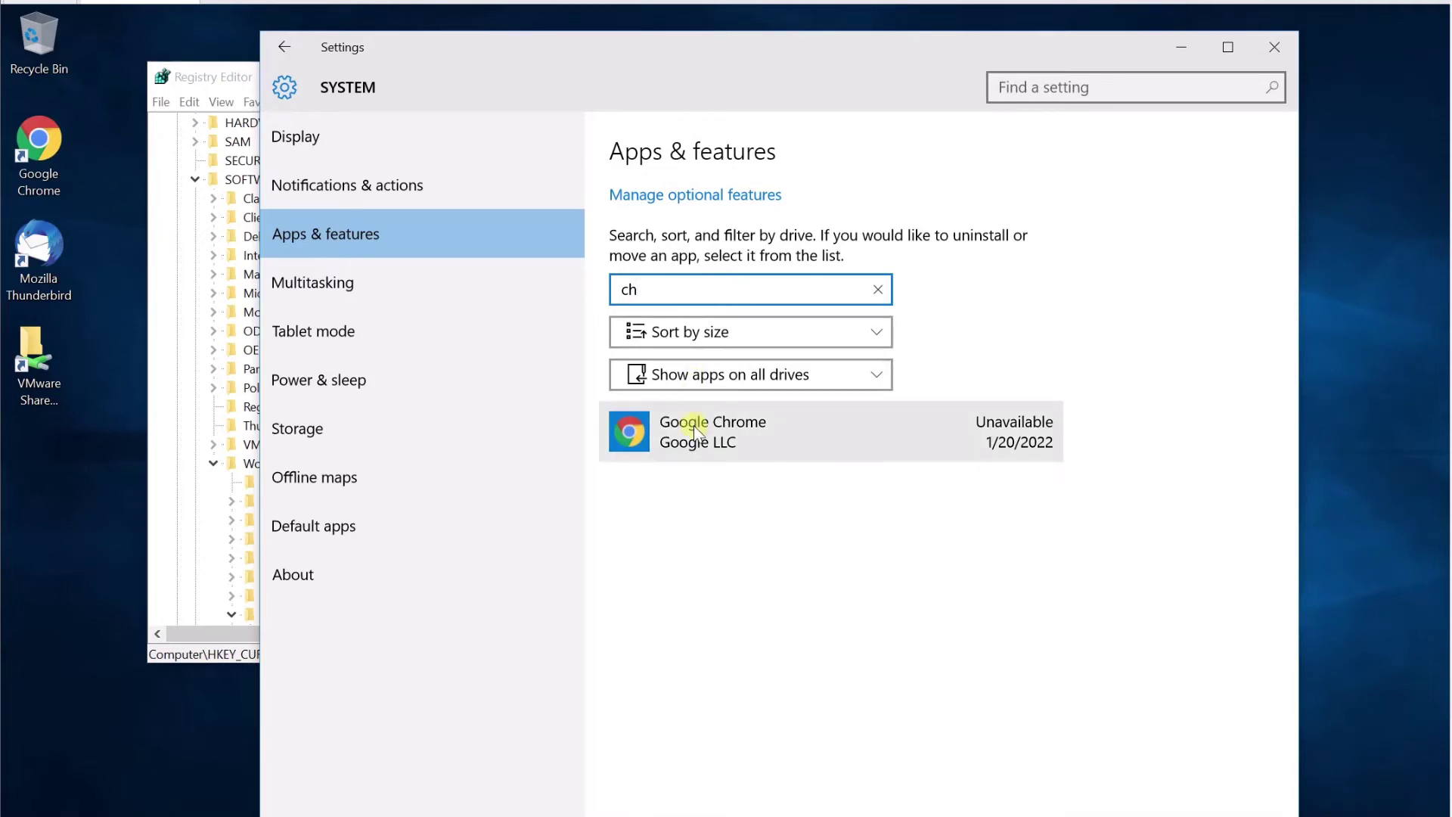
pyautogui.click(1177, 47)
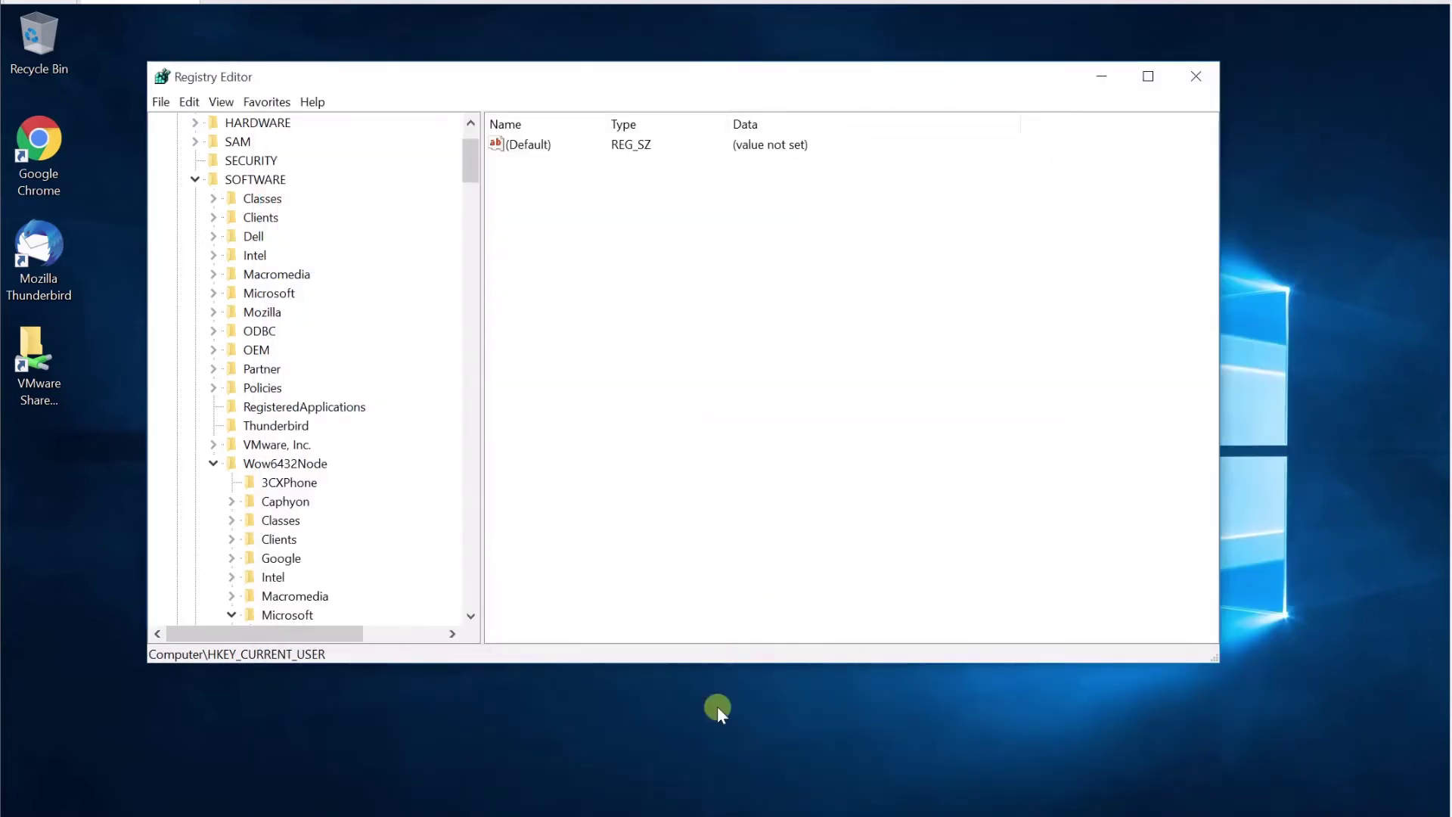
pyautogui.press('super')
pyautogui.write('co')
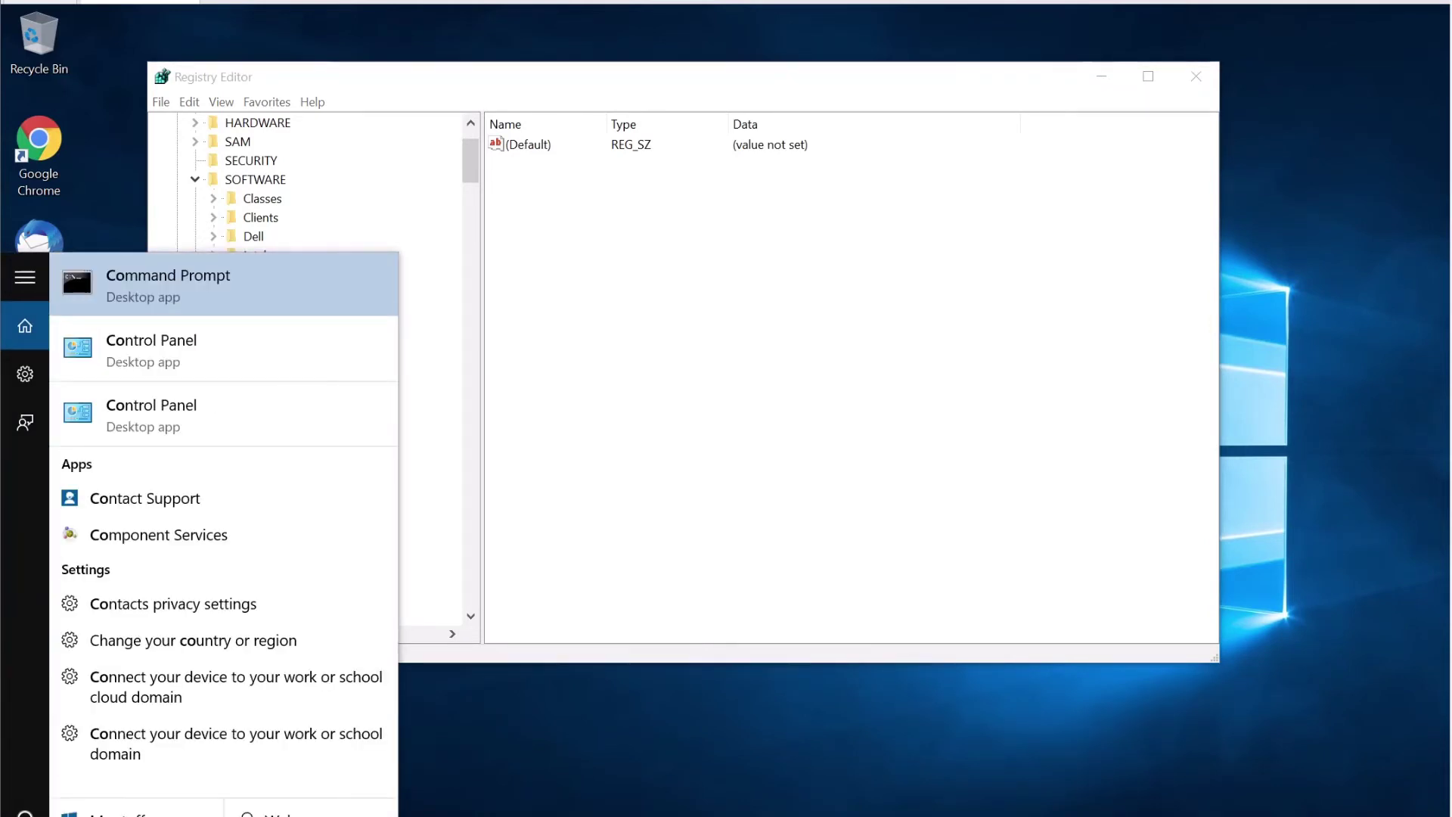
pyautogui.click(198, 347)
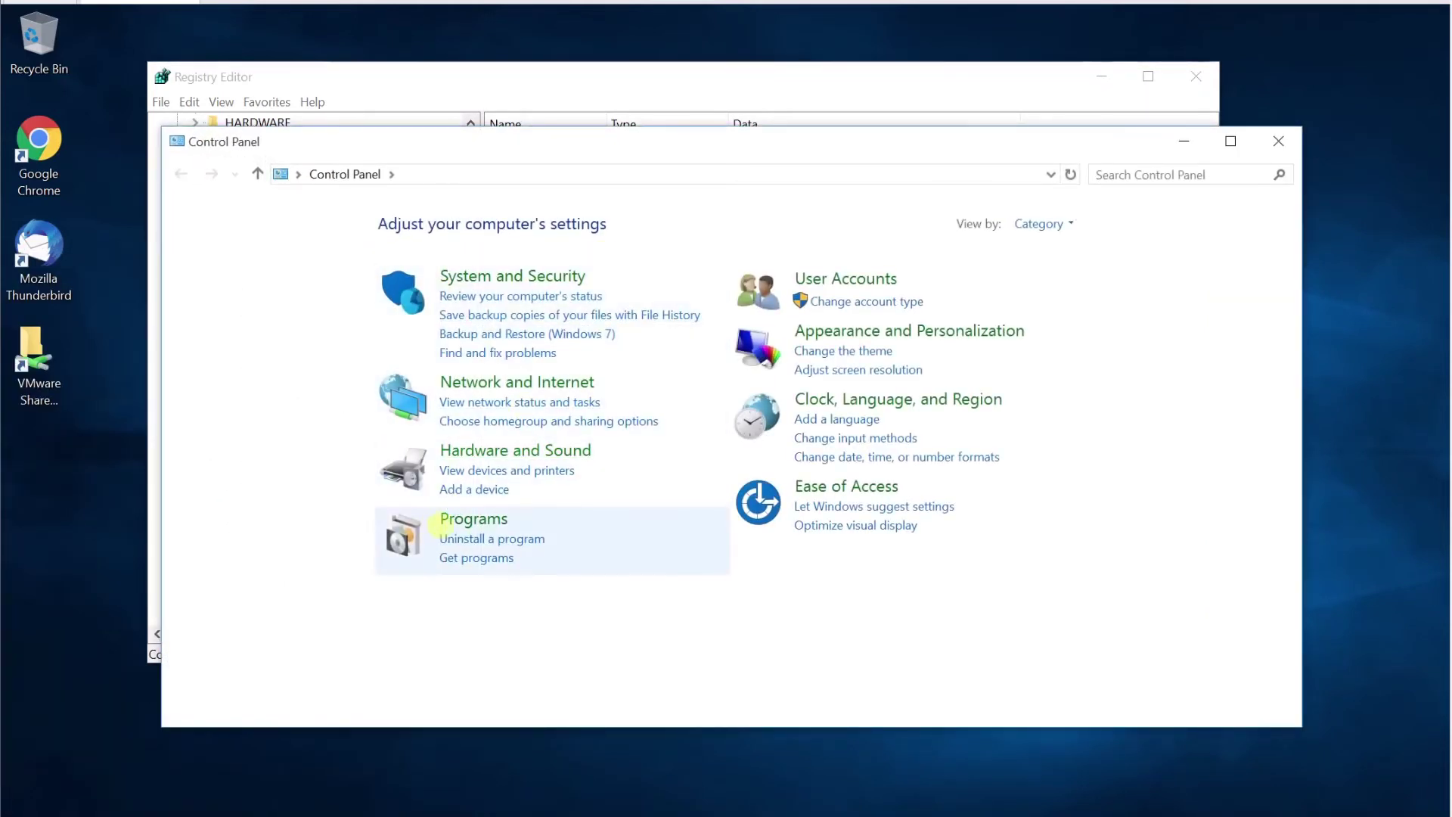
pyautogui.click(446, 521)
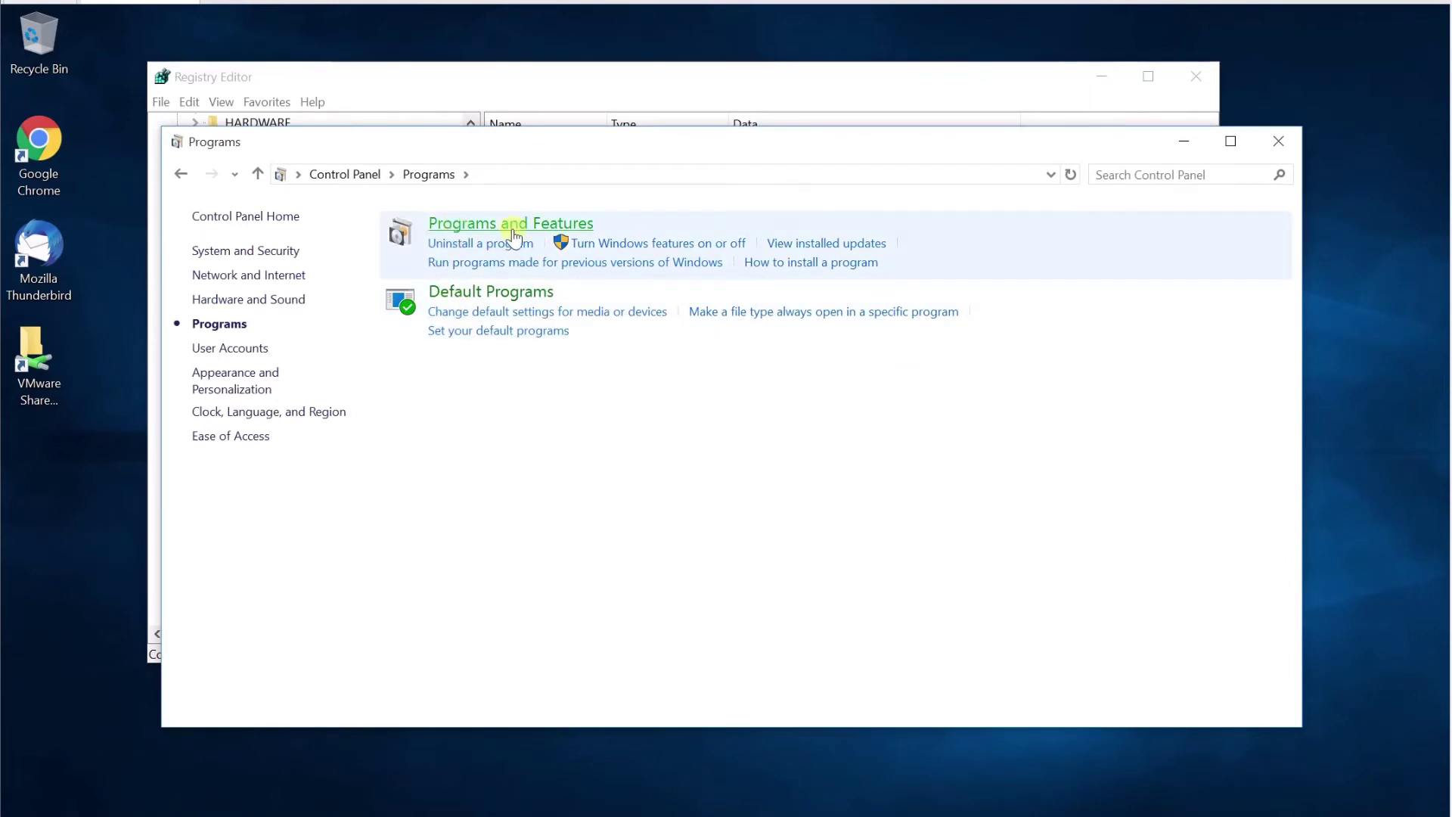
pyautogui.click(511, 242)
pyautogui.click(443, 370)
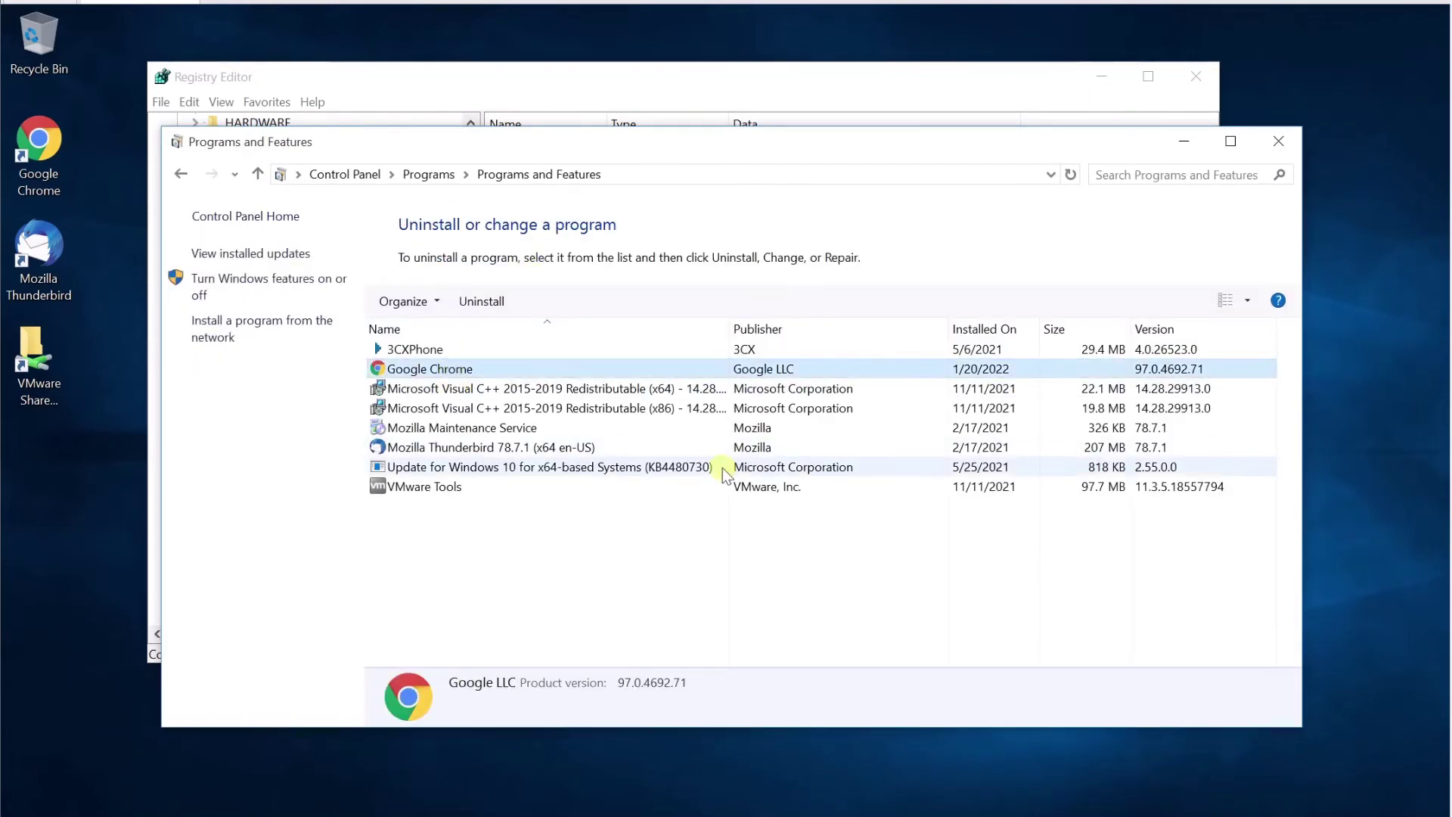
pyautogui.click(1278, 142)
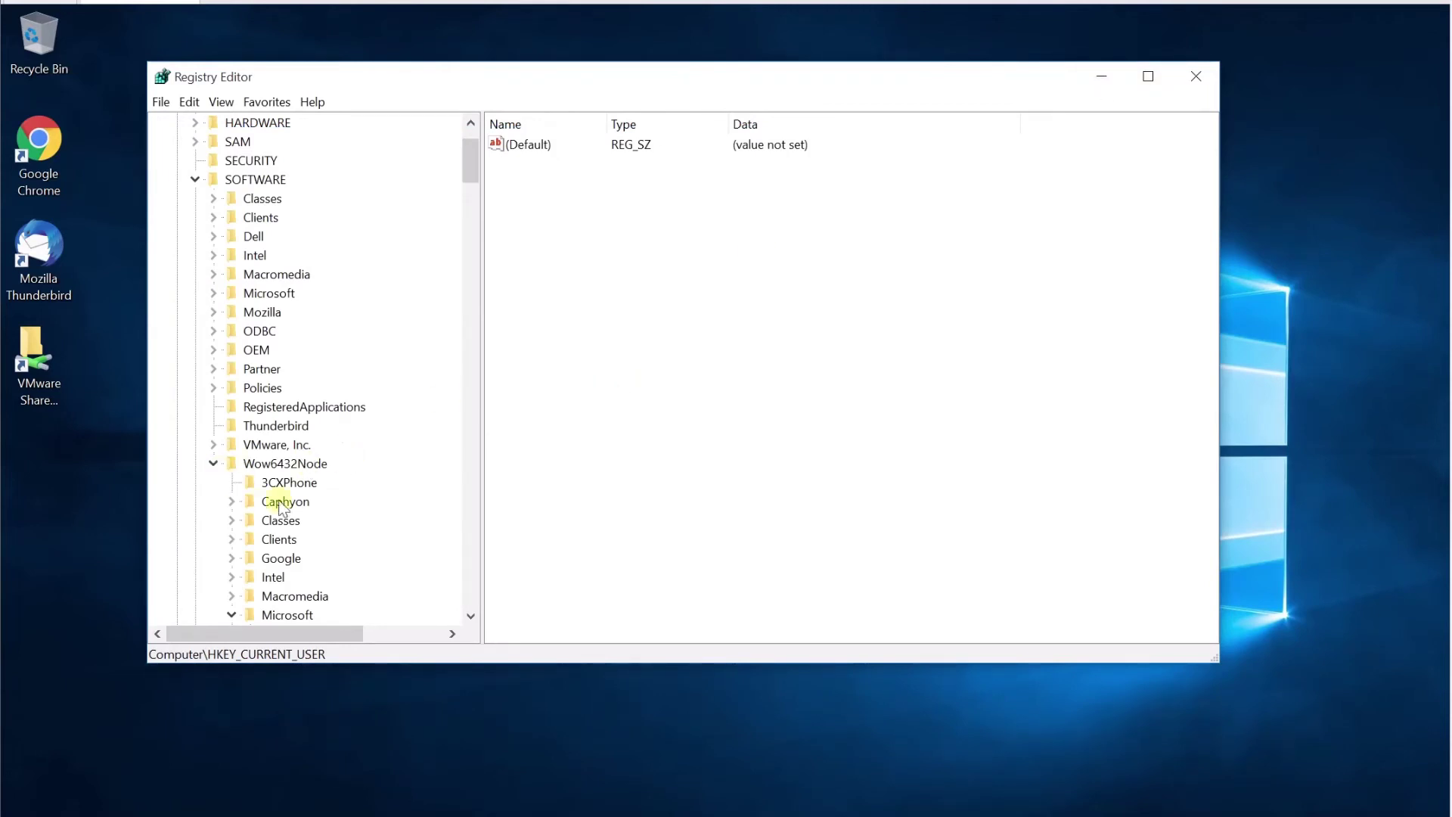
# Scroll to the Wow6432Node Uninstall branch and open the Google Chrome key (DisplayVersion 97.0.4692.71).
pyautogui.scroll(-1, 342, 426)
pyautogui.scroll(-11, 344, 423)
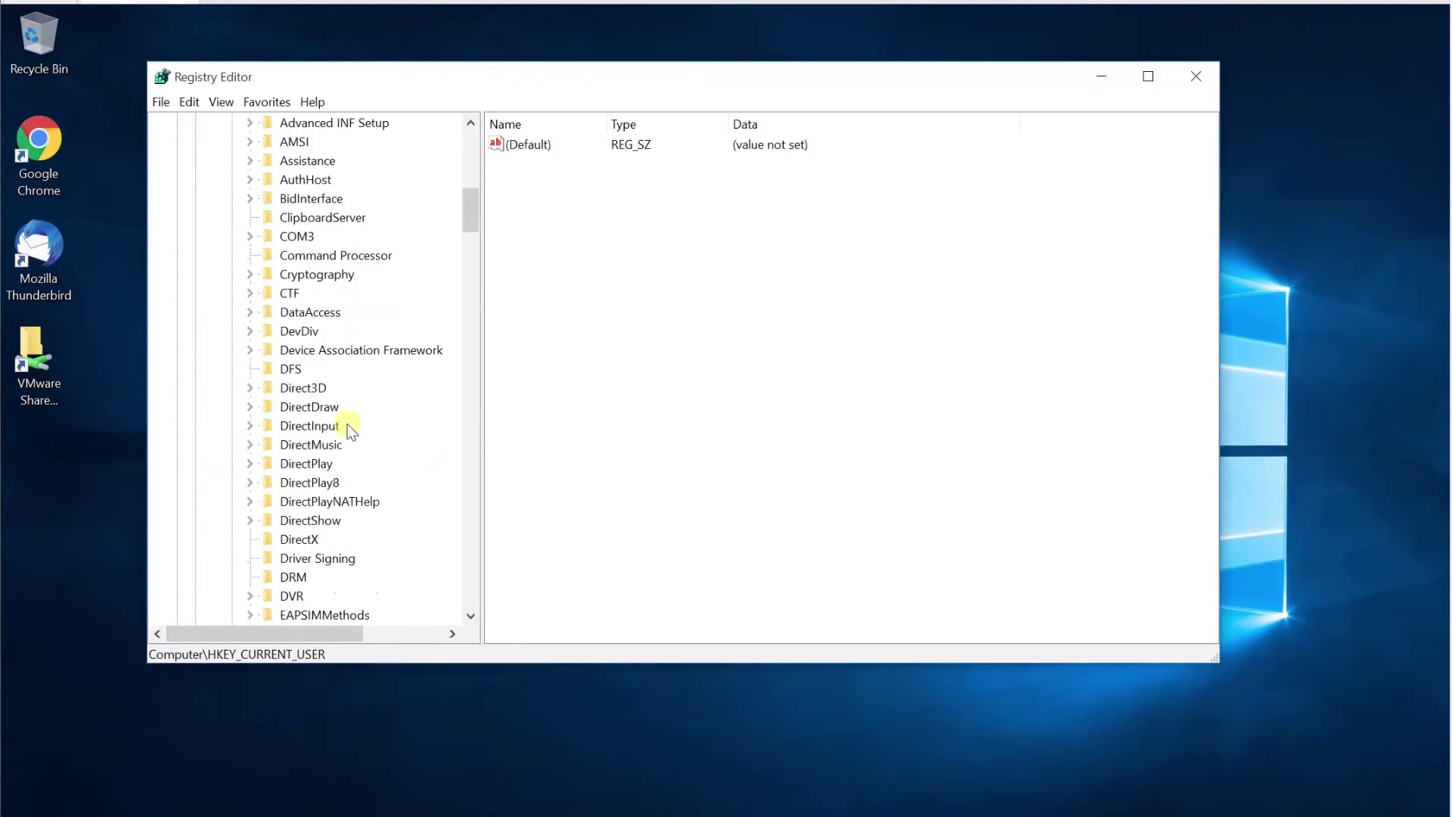
pyautogui.scroll(-6, 347, 426)
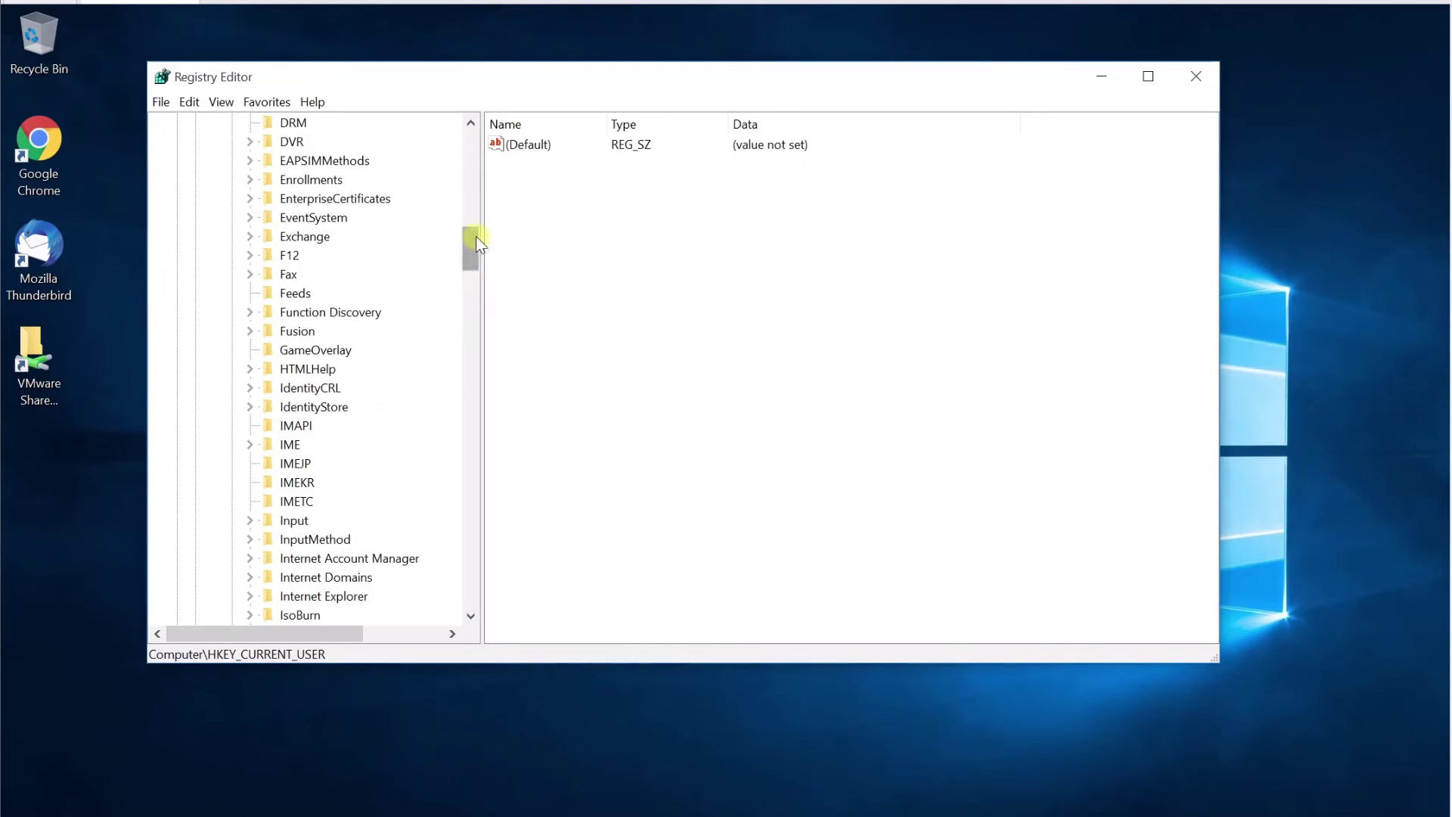
pyautogui.moveTo(475, 236); pyautogui.dragTo(467, 514)
pyautogui.click(388, 445)
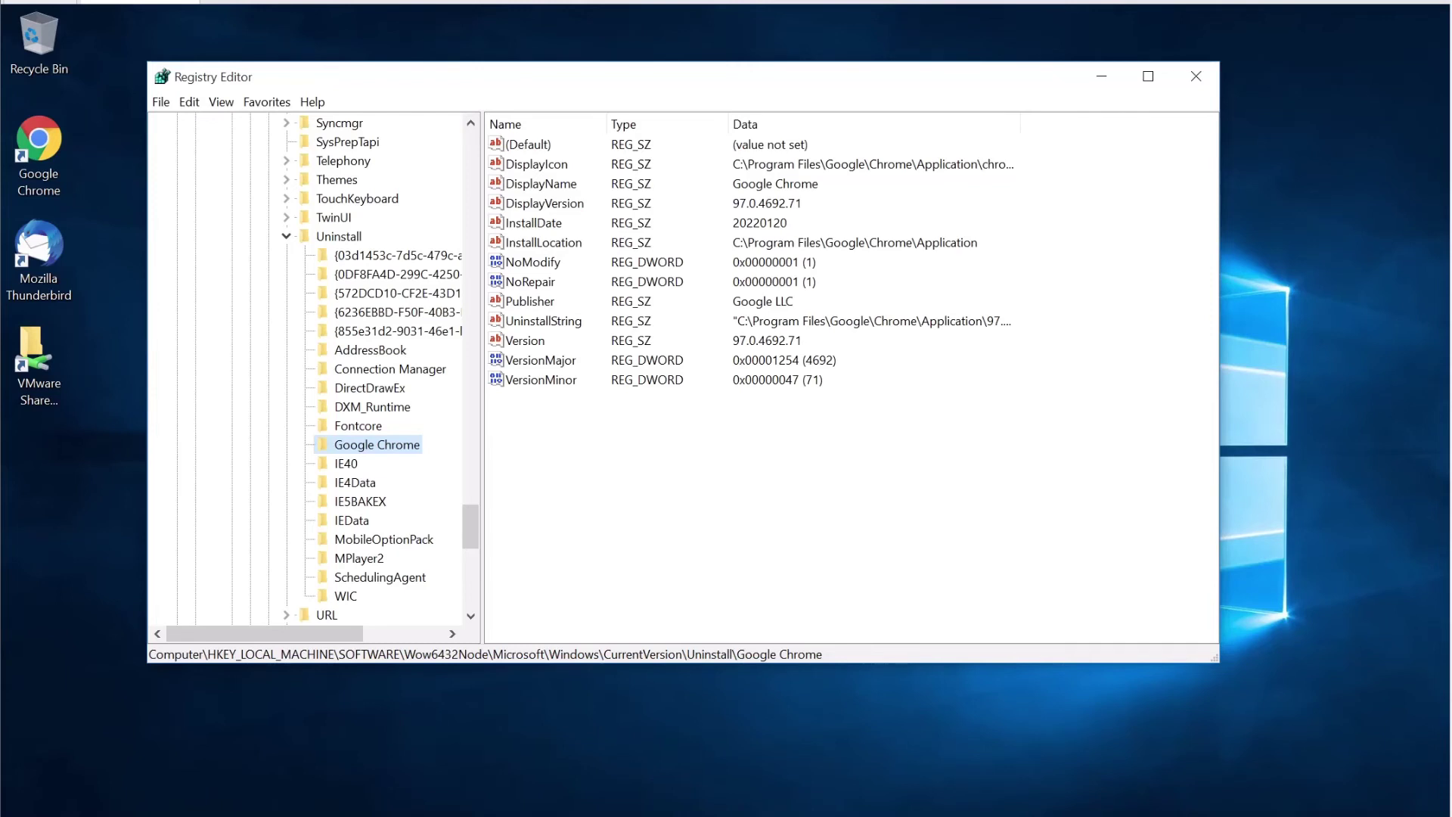
# Create a DWORD (32-bit) value named SystemComponent in the Google Chrome key with data 1.
pyautogui.rightClick(552, 420)
pyautogui.moveTo(577, 435)
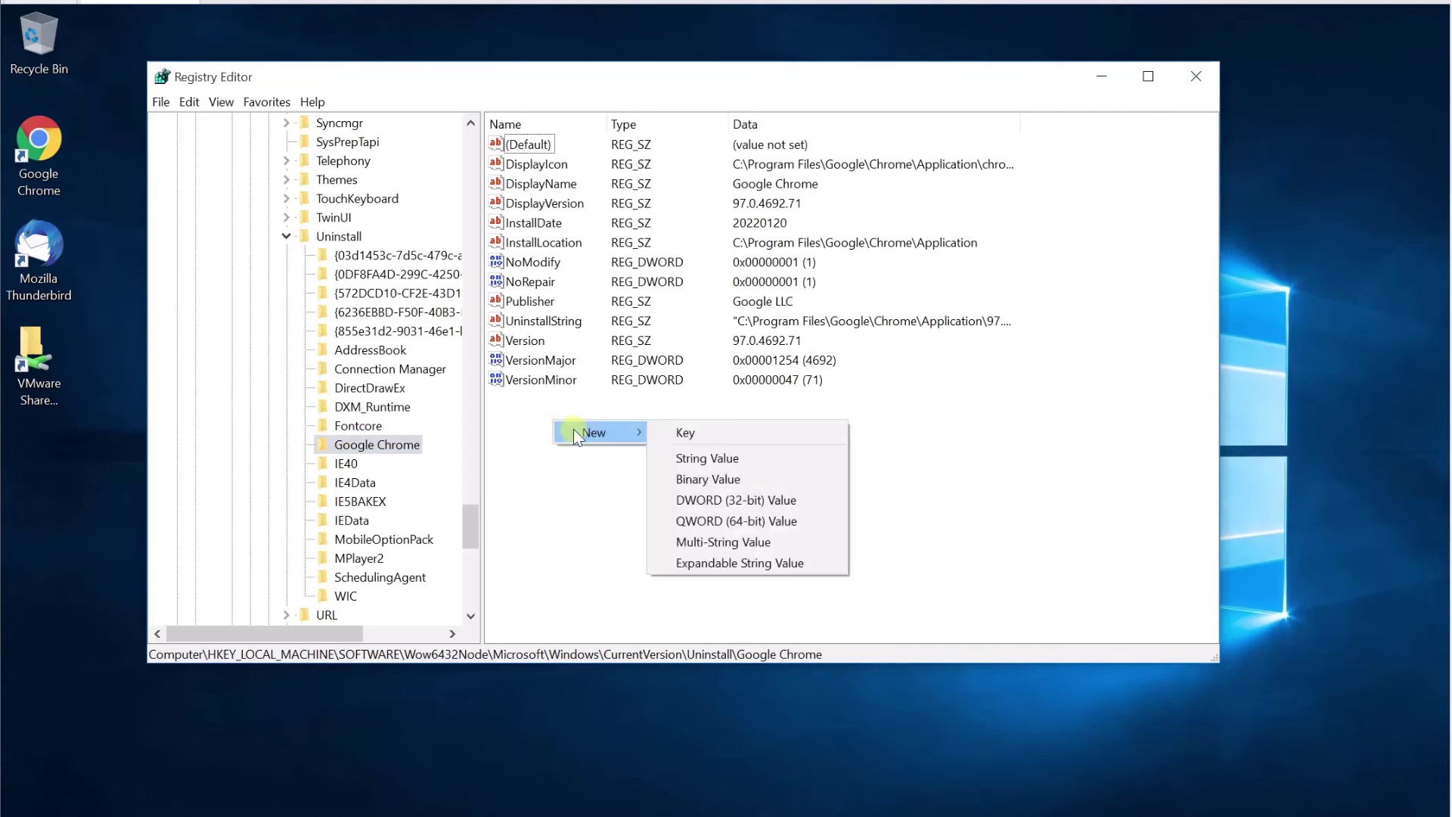
pyautogui.click(693, 500)
pyautogui.write('SystemComponent')
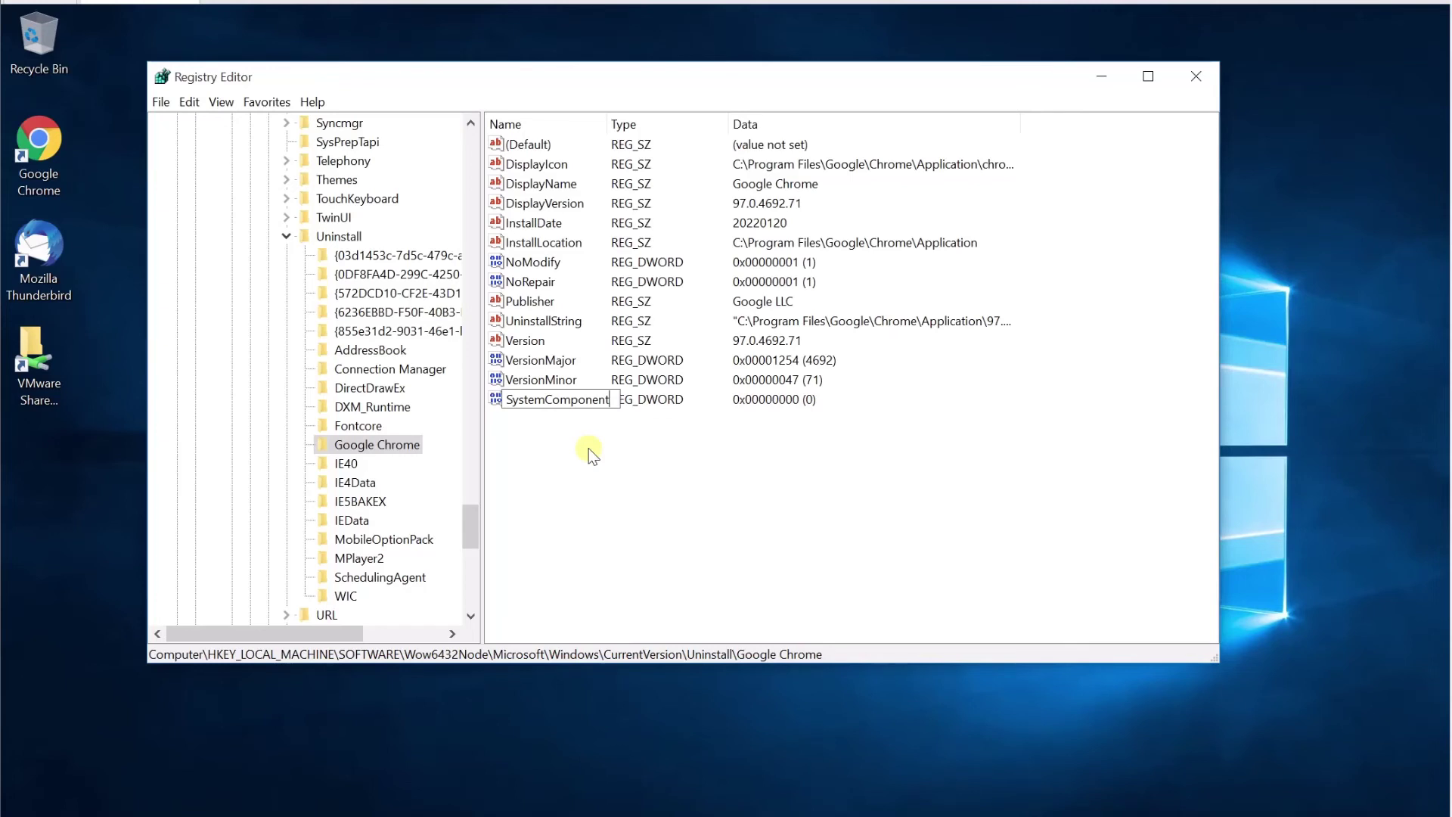
pyautogui.press('Return')
pyautogui.doubleClick(578, 400)
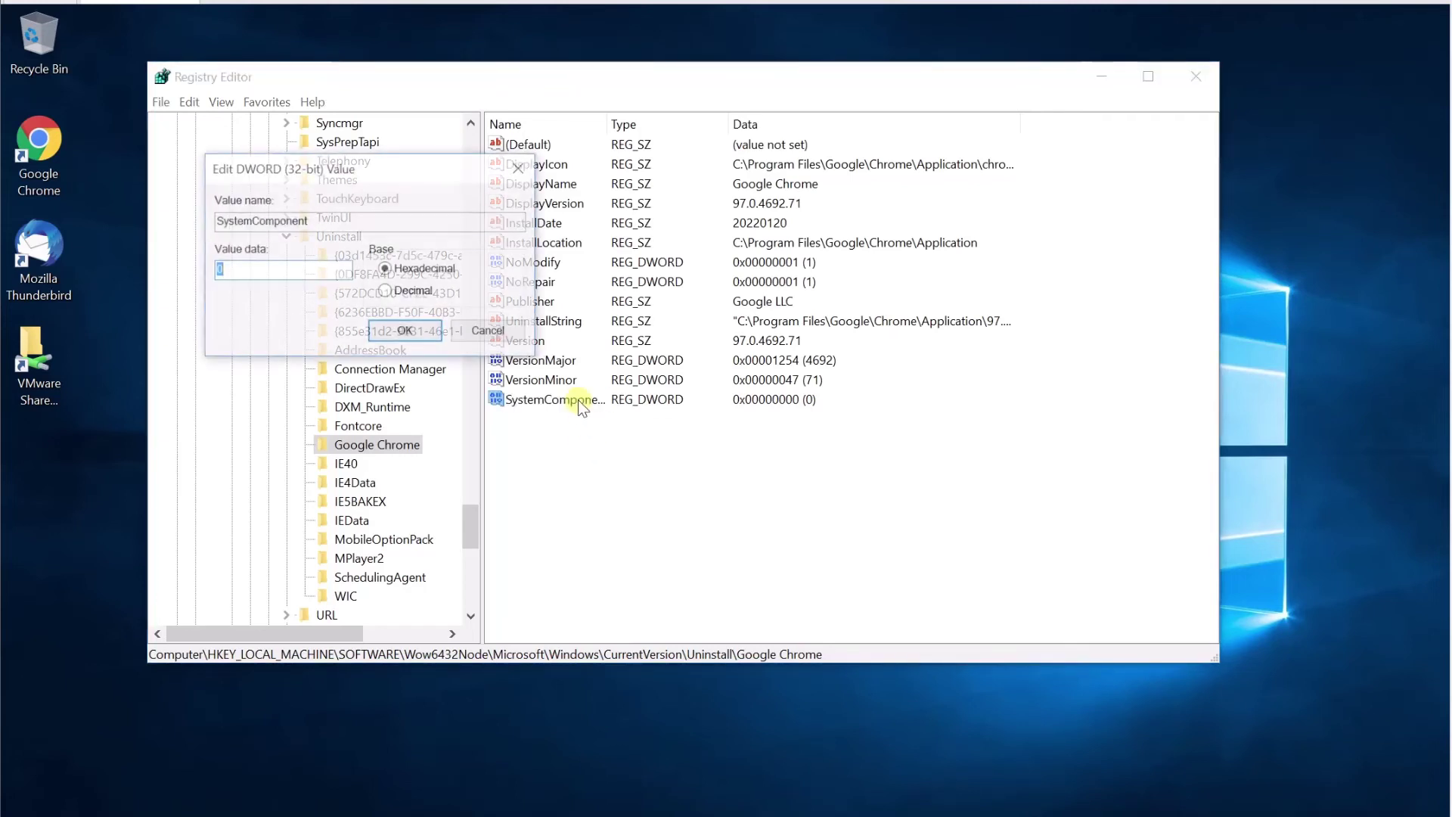
pyautogui.write('1')
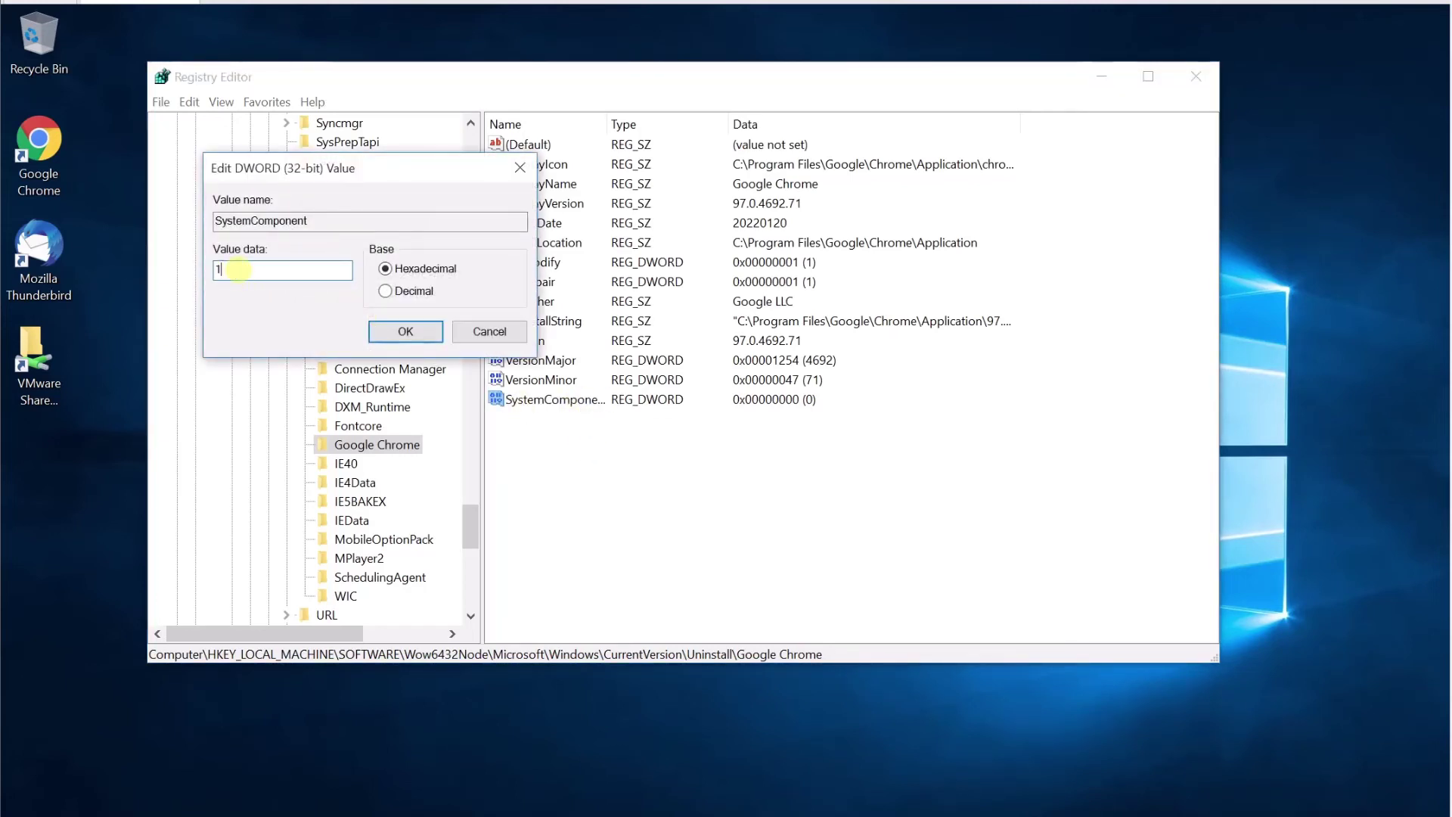
pyautogui.click(389, 331)
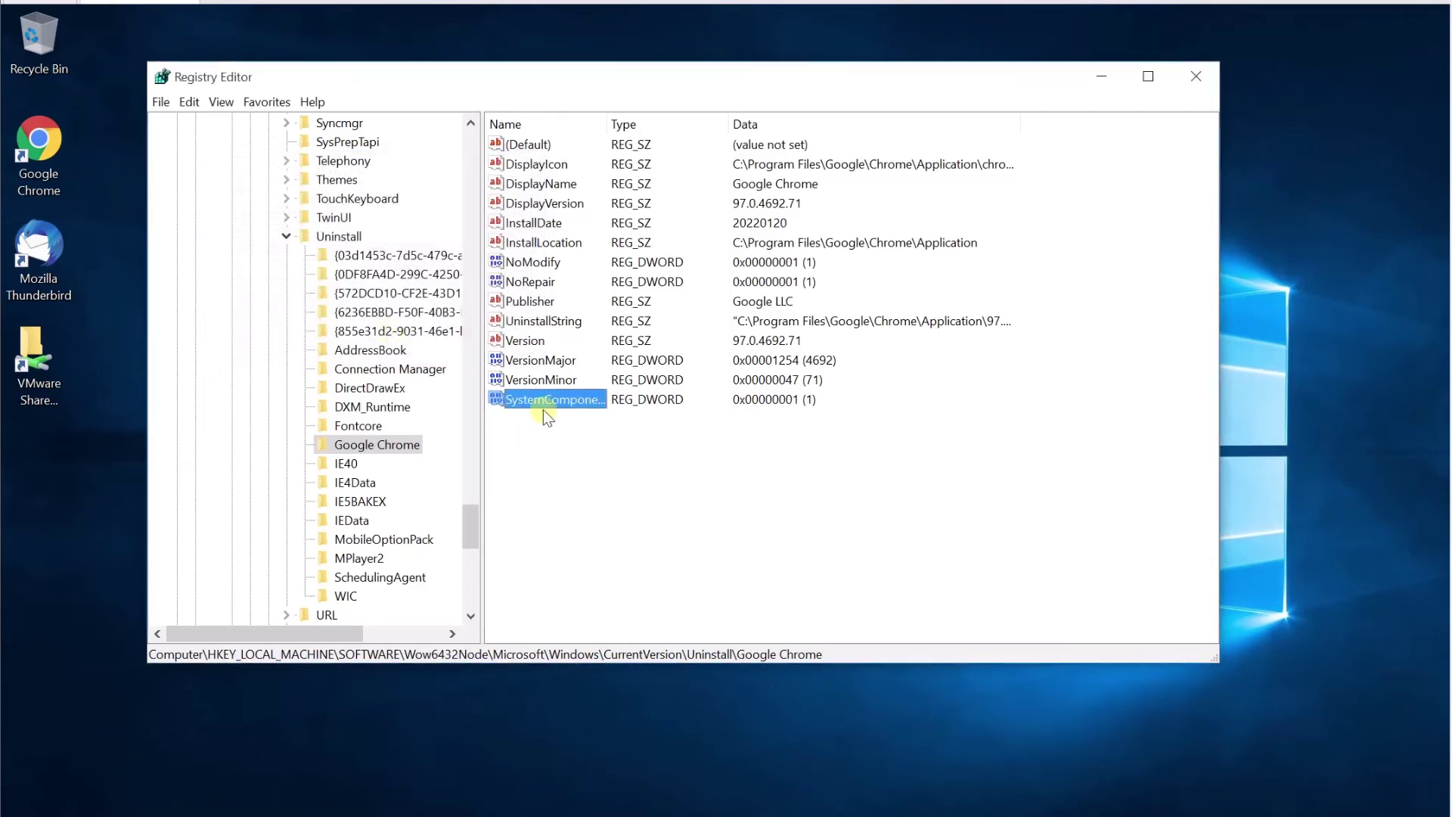
pyautogui.click(608, 498)
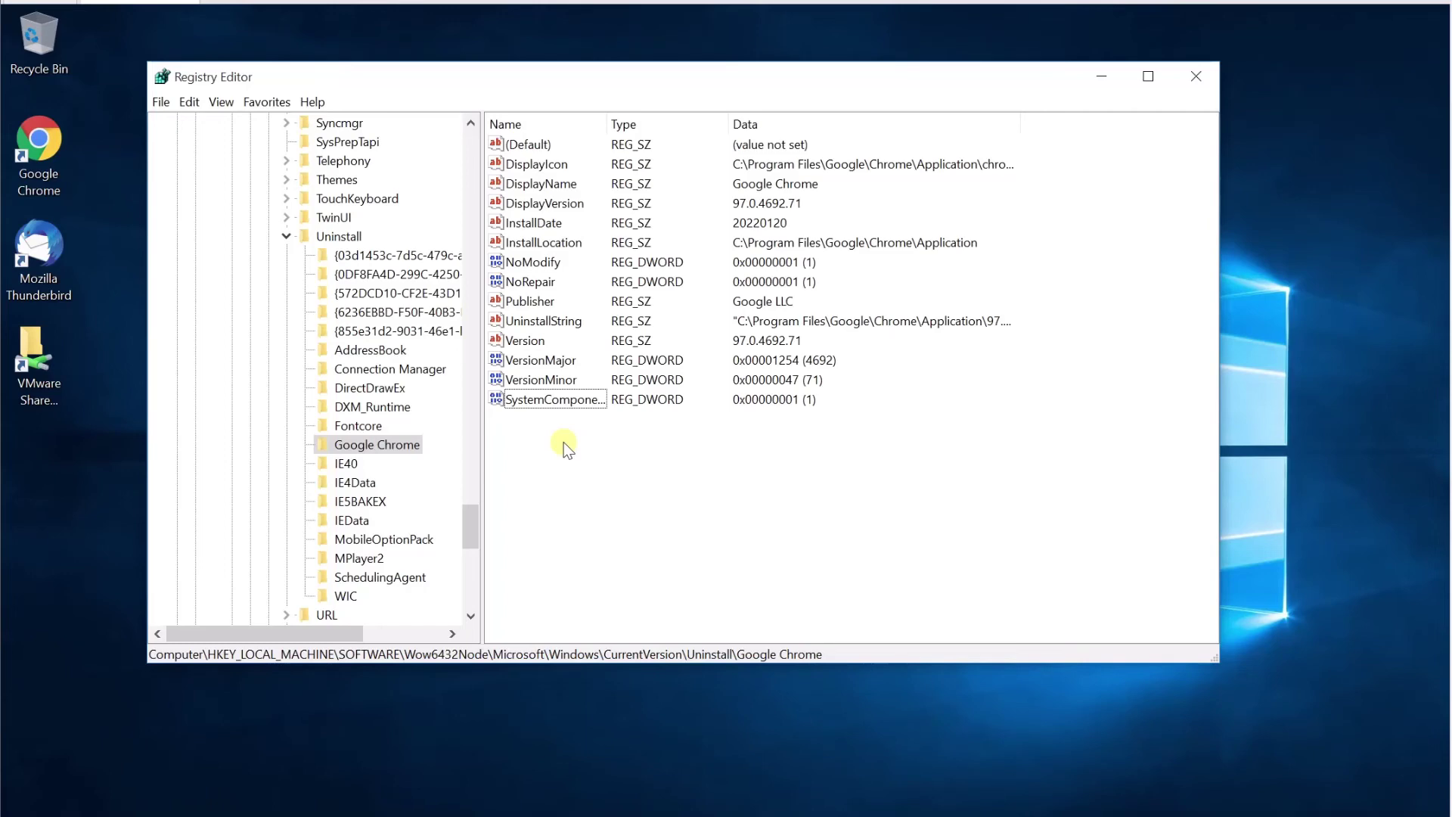
# Re-search Apps & features for 'chr' to see 'No apps found', minimize Settings, and search Start for 'con'.
pyautogui.click(685, 802)
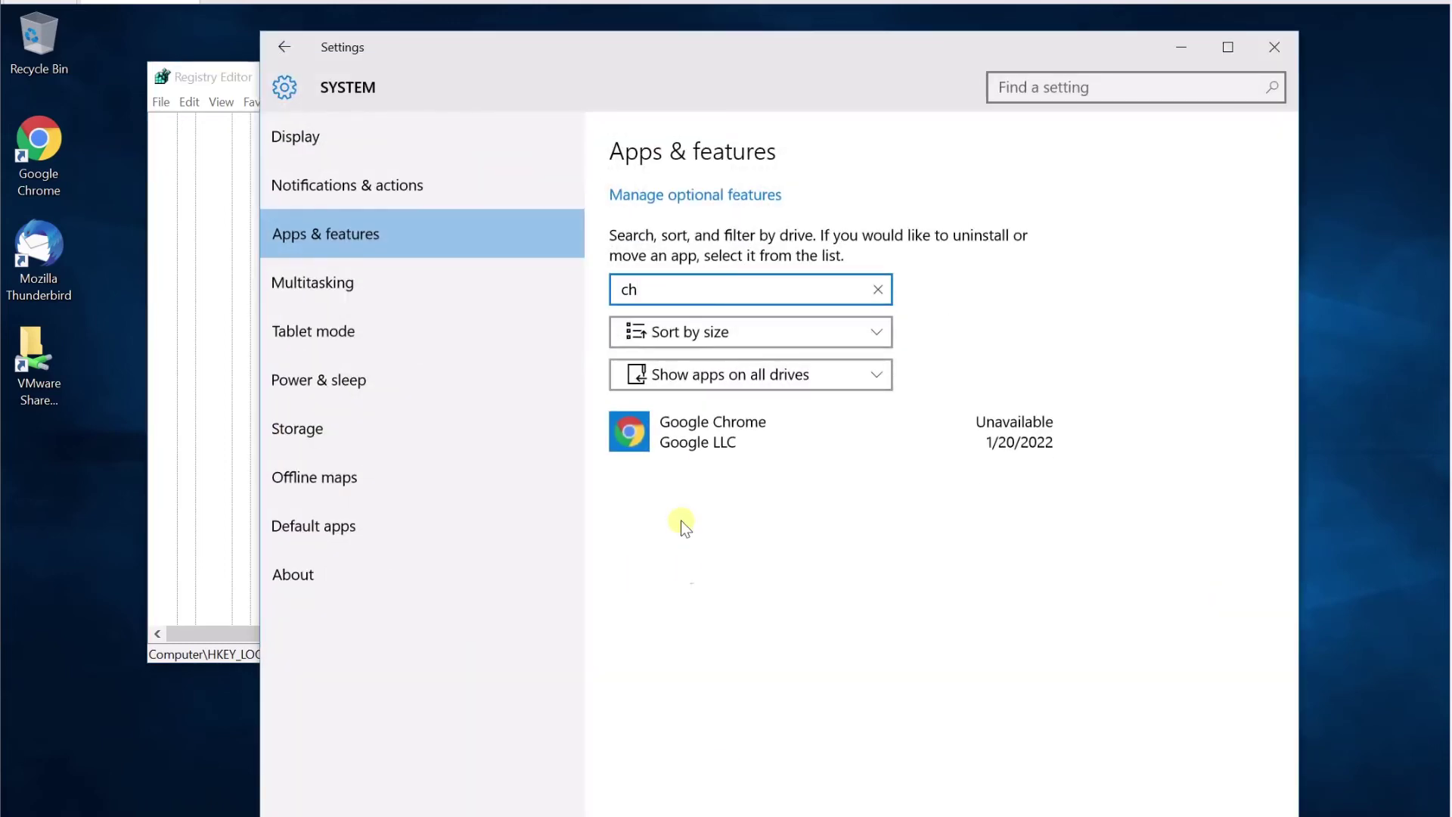
pyautogui.press('BackSpace')
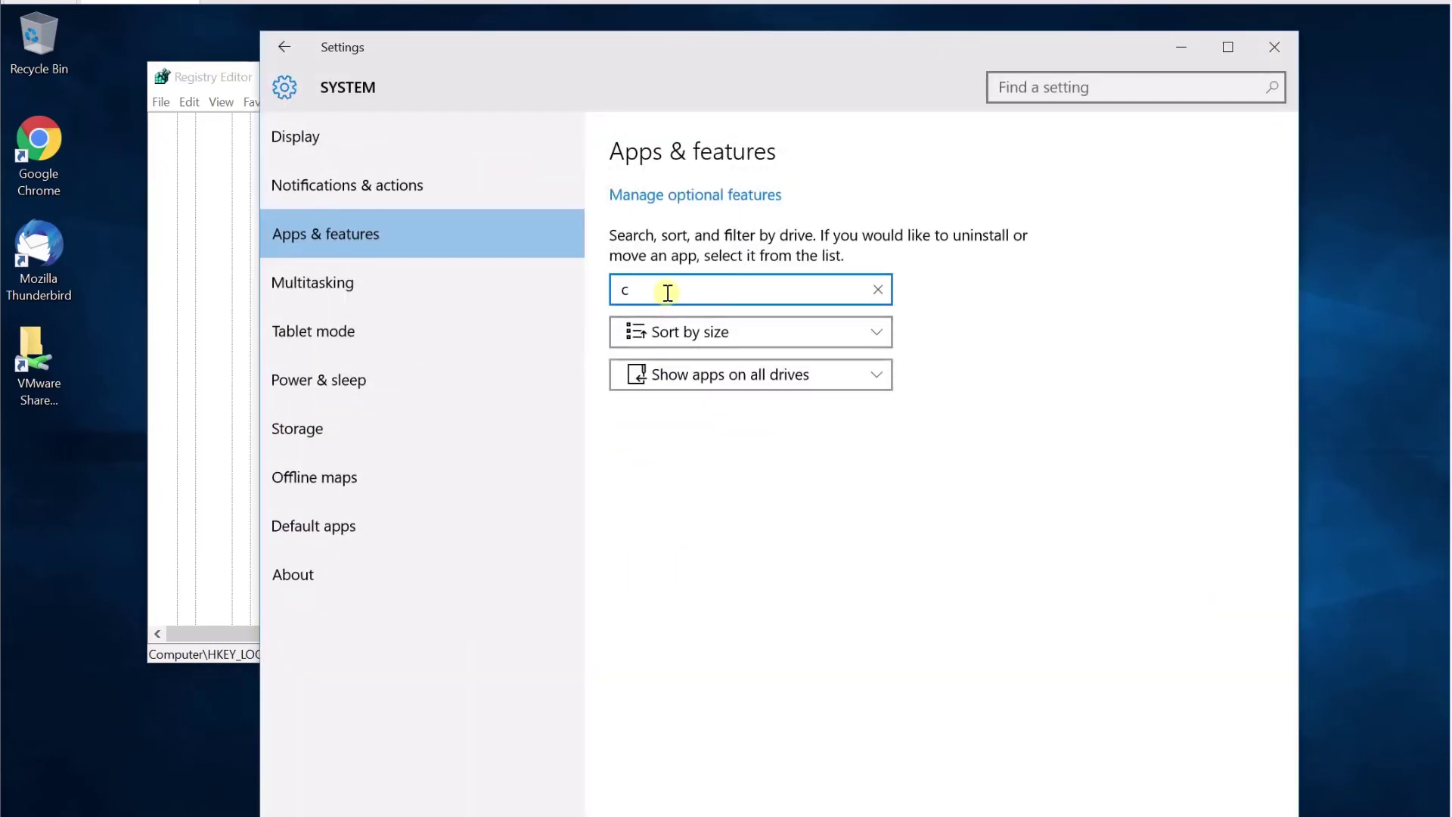
pyautogui.press('BackSpace')
pyautogui.write('ch')
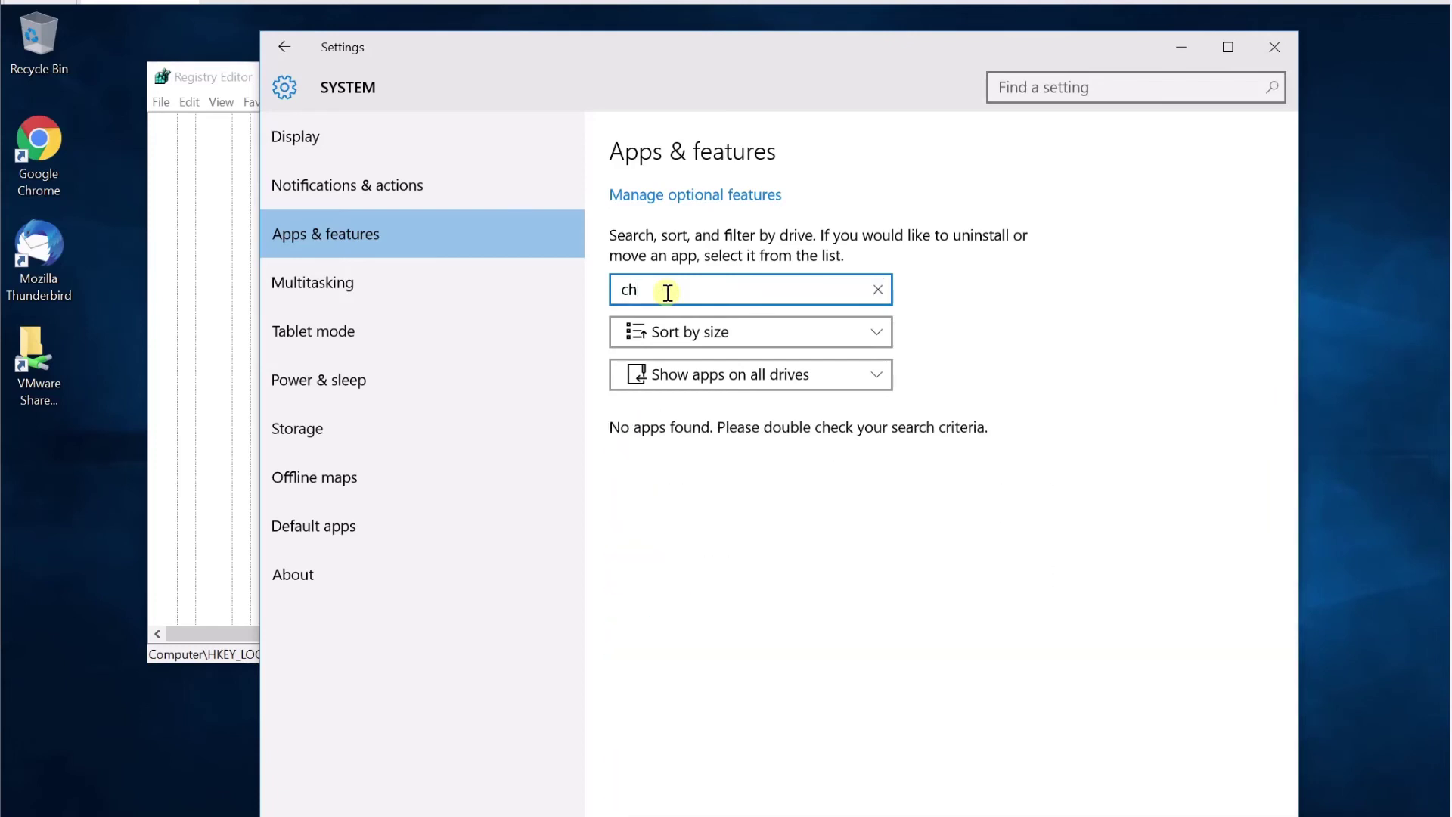
pyautogui.write('r')
pyautogui.click(1180, 50)
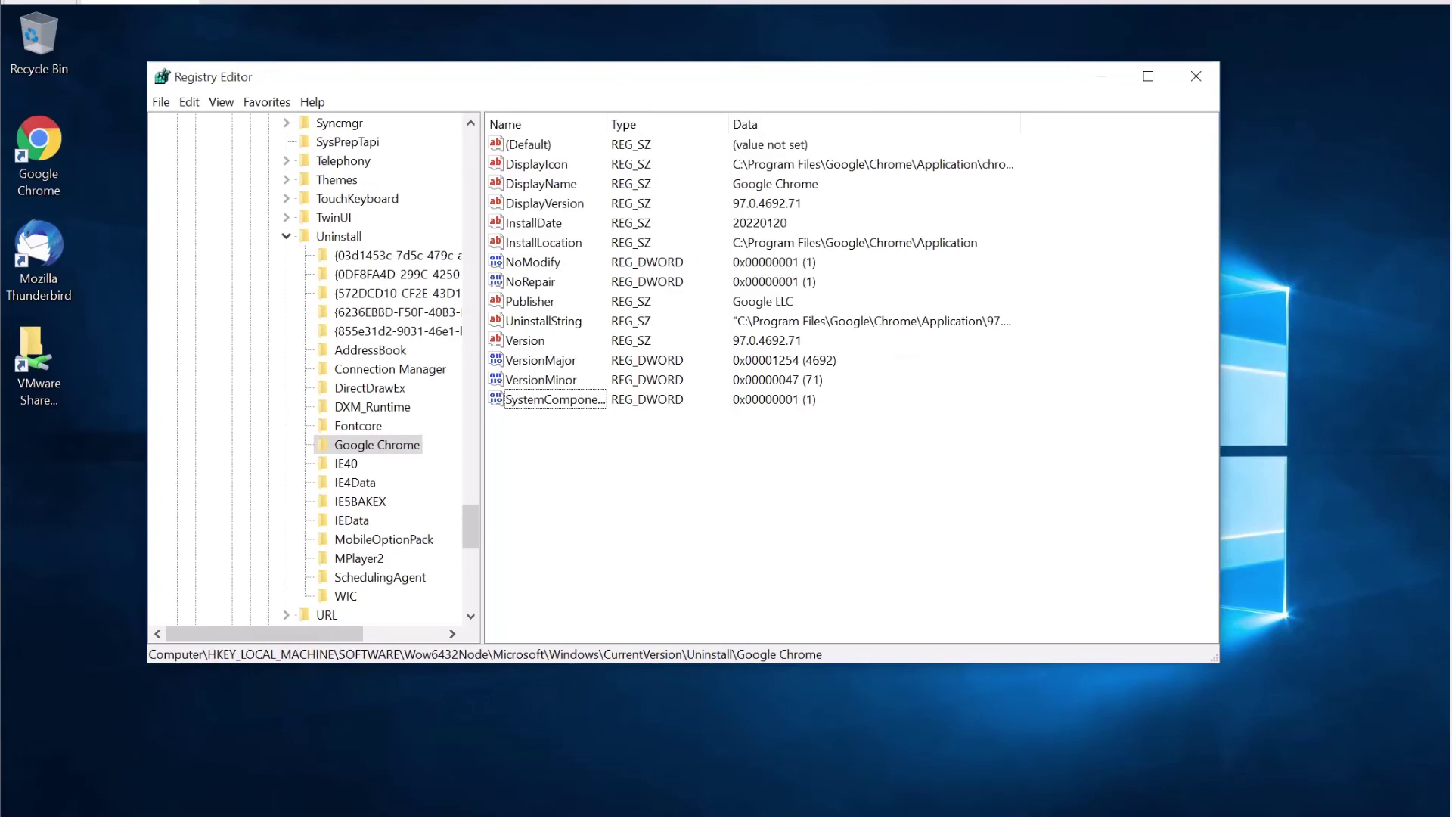
pyautogui.press('super')
pyautogui.write('con')
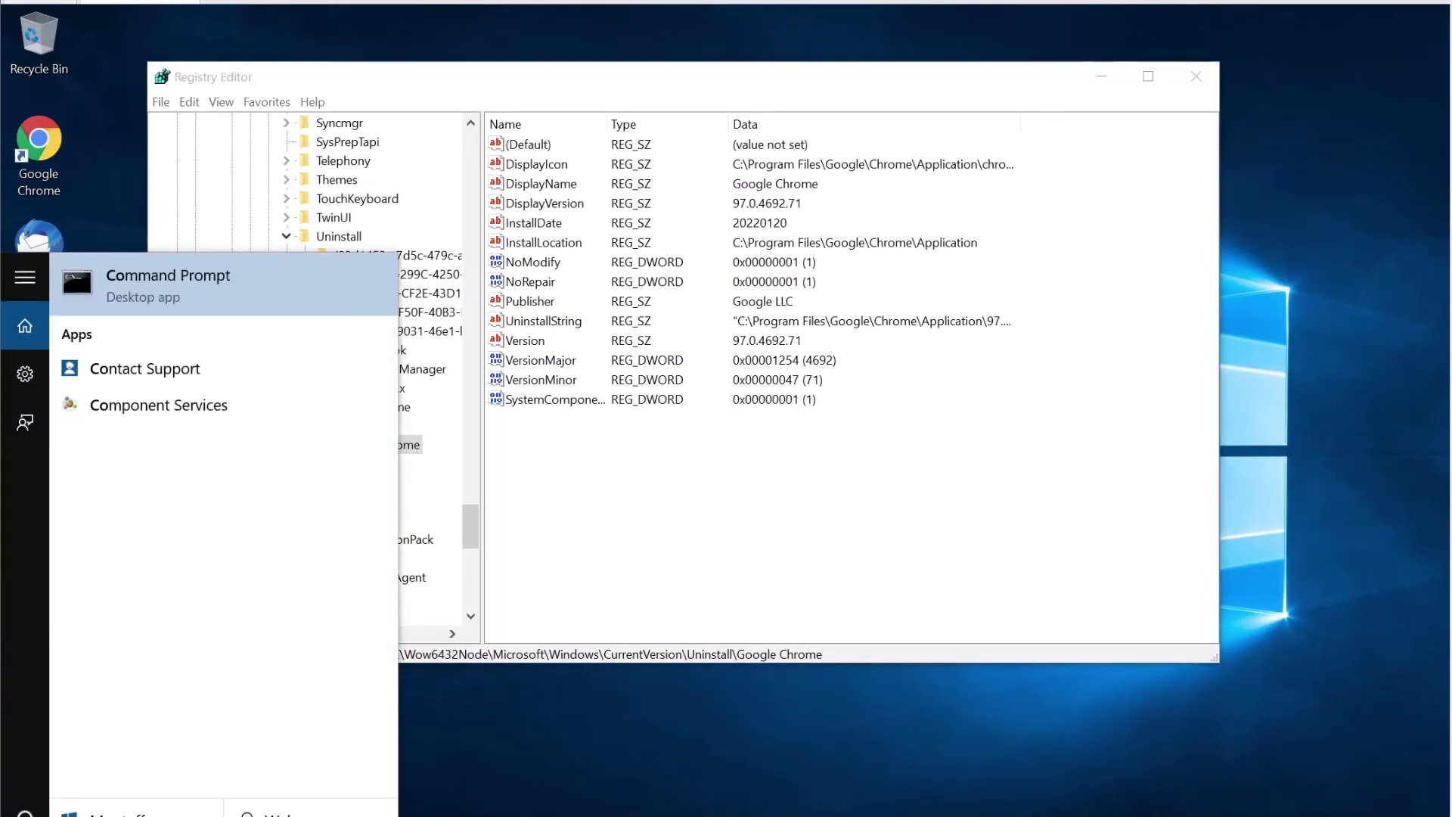
# Open Programs and Features from Control Panel, showing 7 installed programs (377 MB) without Google Chrome.
pyautogui.click(159, 369)
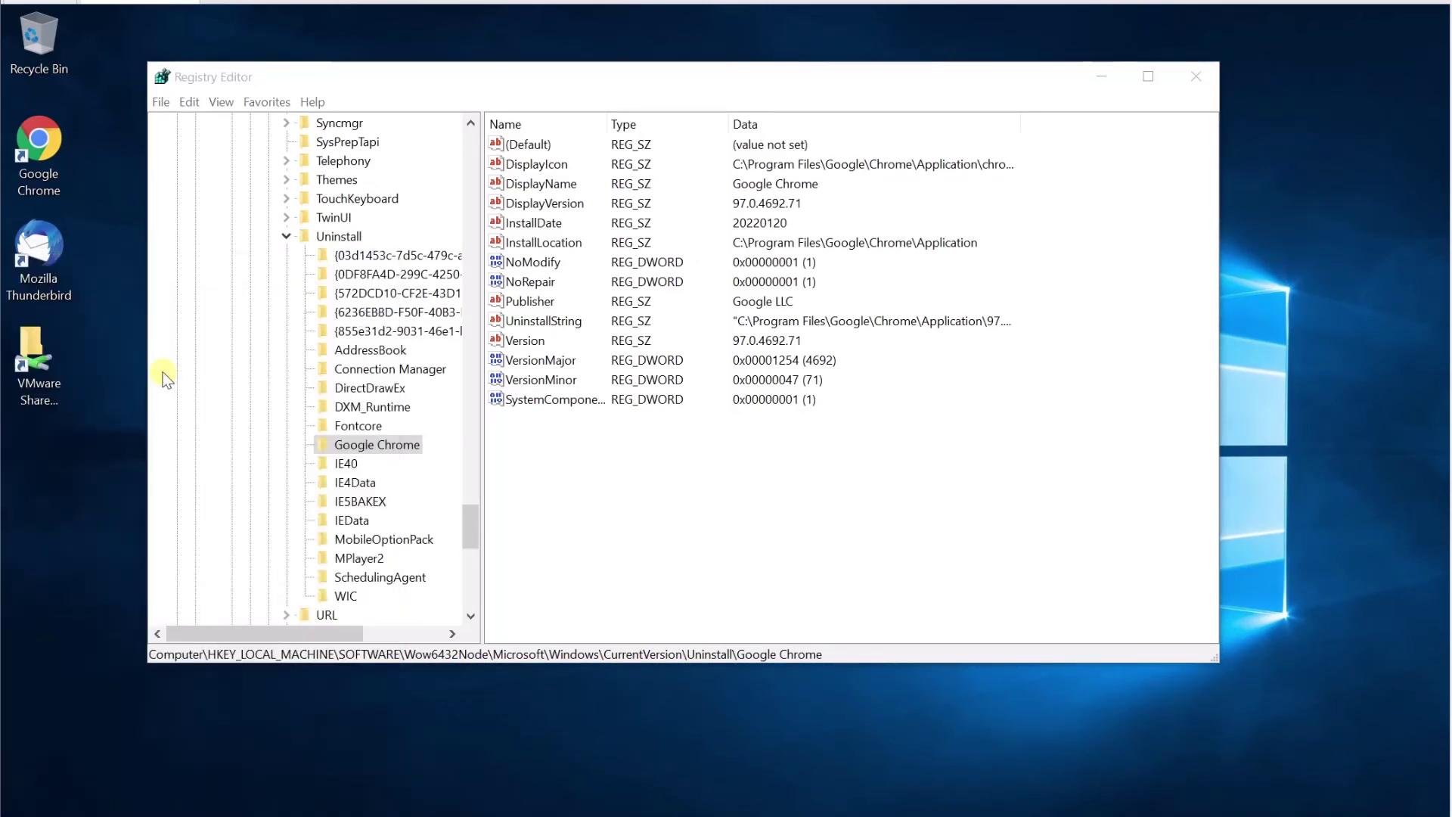
pyautogui.click(492, 521)
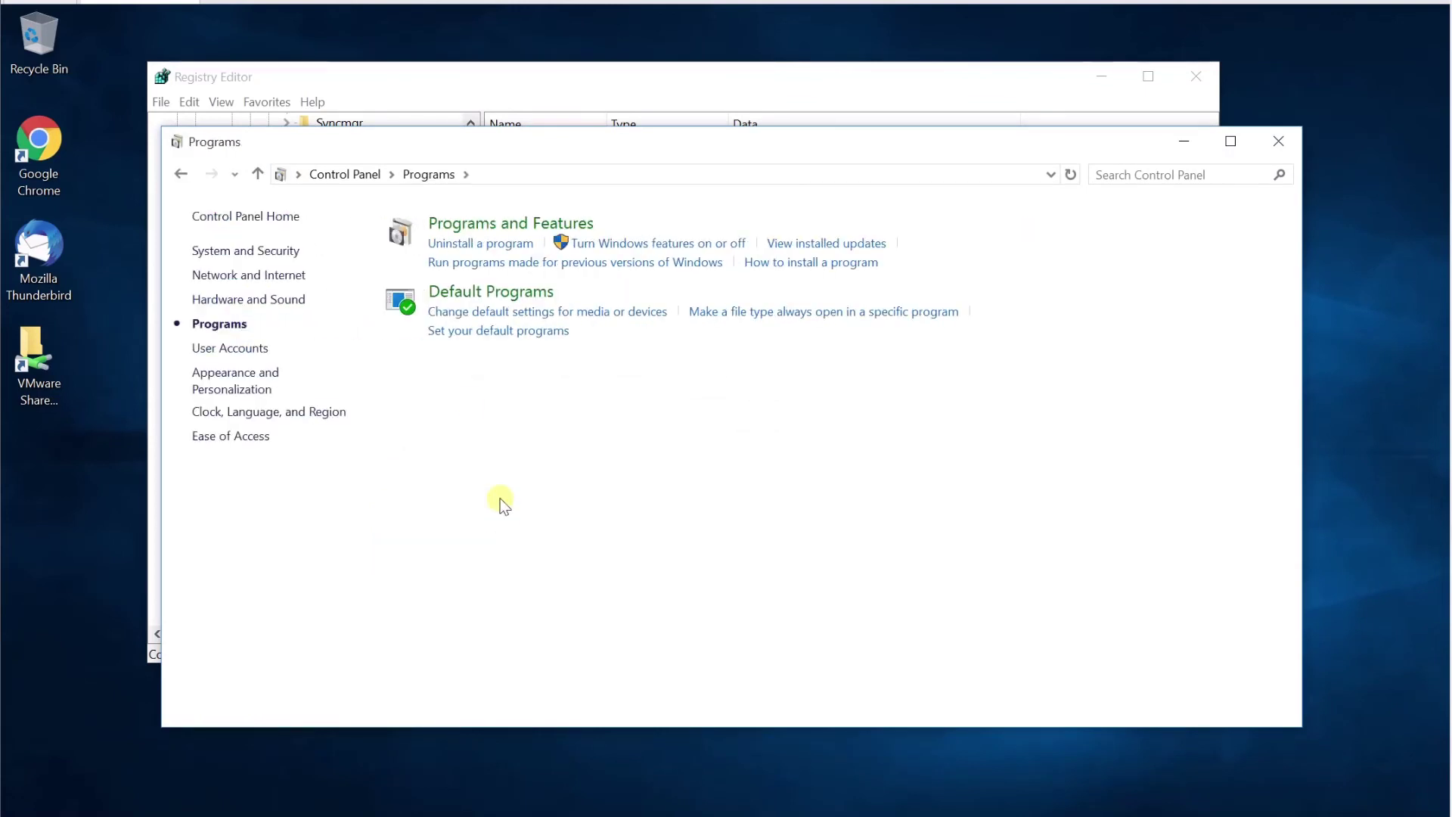
pyautogui.click(459, 225)
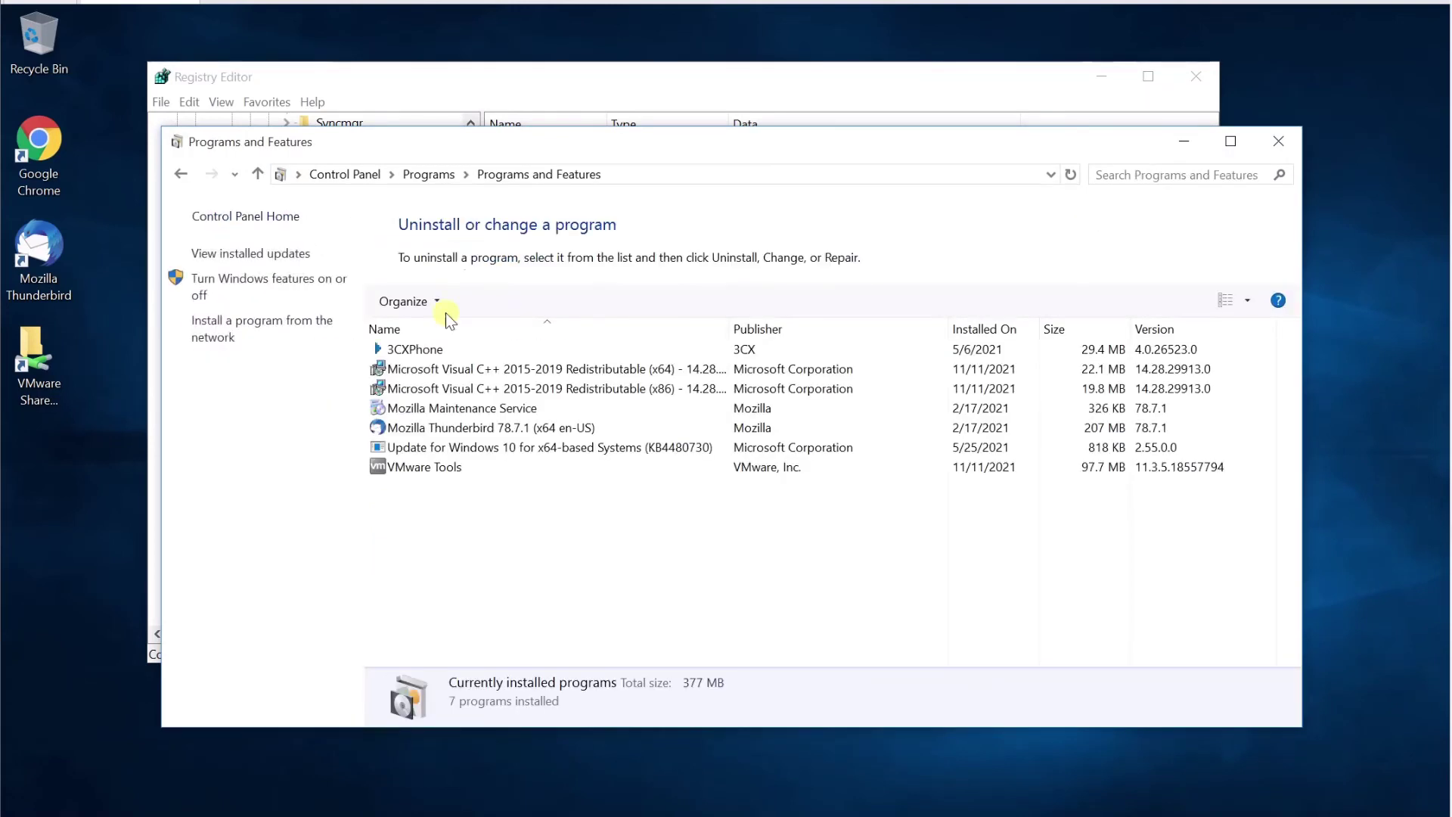